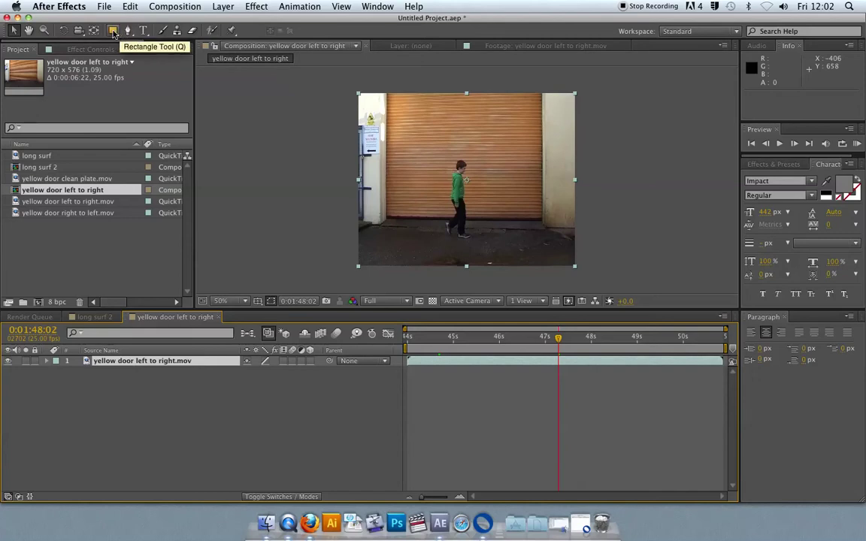
Step: Draw a rectangular mask around the walking boy on the yellow door left to right.mov layer
{"action": "left_click", "coordinate": [113, 30]}
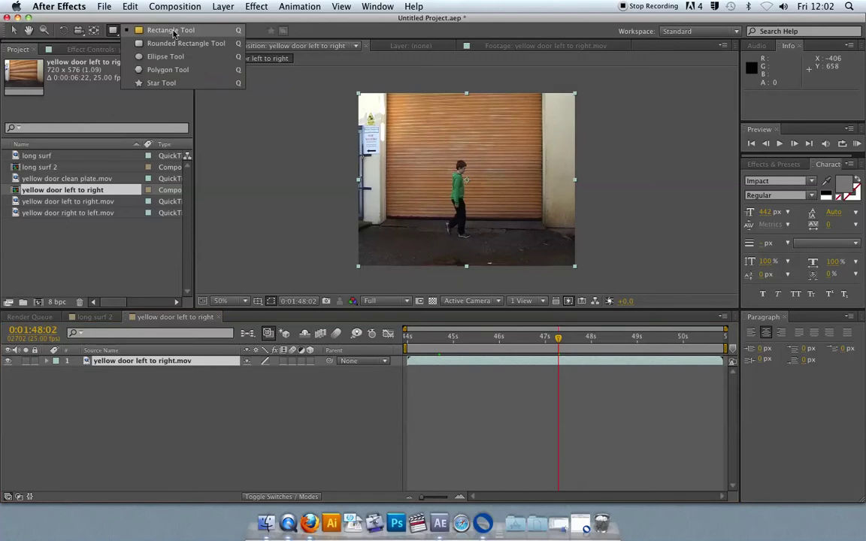
{"action": "left_click", "coordinate": [173, 31]}
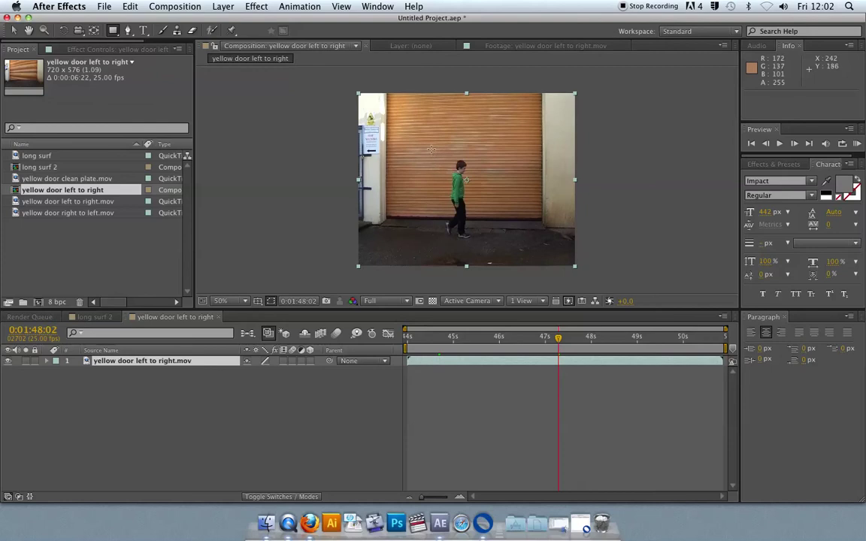
{"action": "left_click_drag", "start_coordinate": [431, 153], "coordinate": [430, 148]}
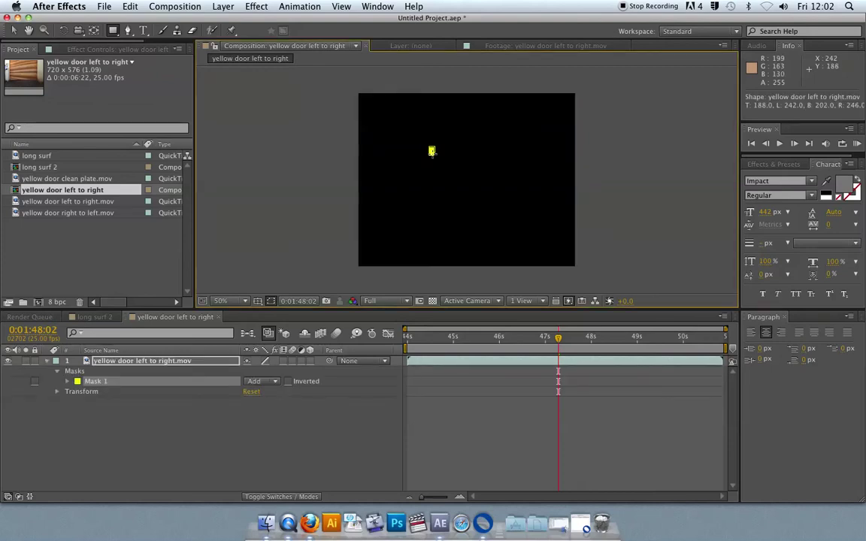
{"action": "left_click_drag", "start_coordinate": [433, 154], "coordinate": [492, 248]}
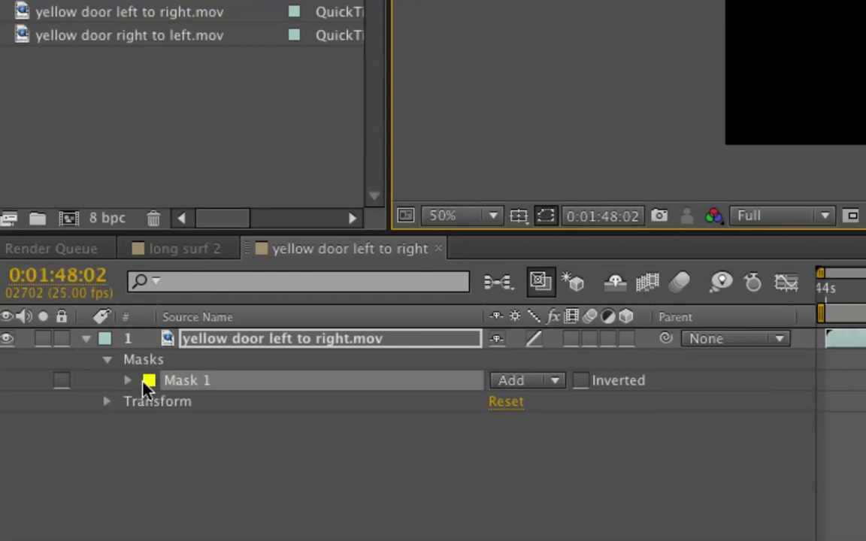
Step: Rename the new mask as rectangular
{"action": "left_click", "coordinate": [184, 386]}
{"action": "key", "text": "Return"}
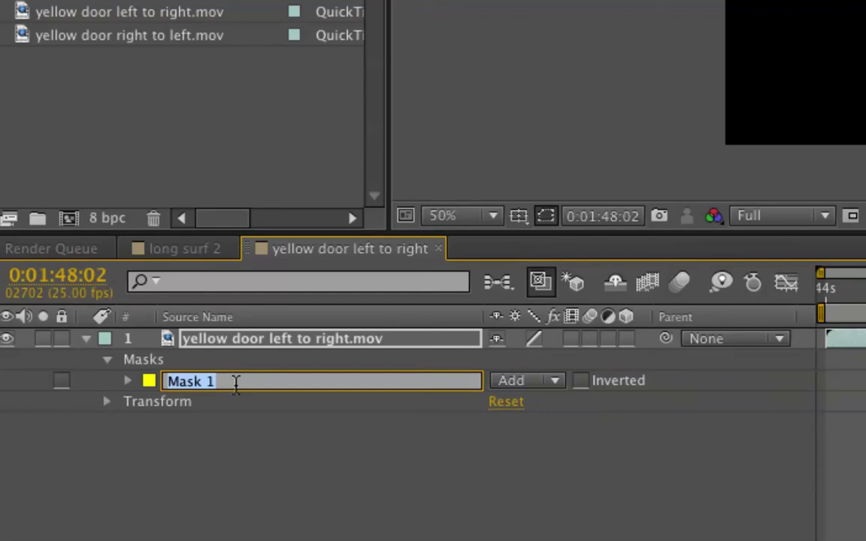
{"action": "type", "text": "recta"}
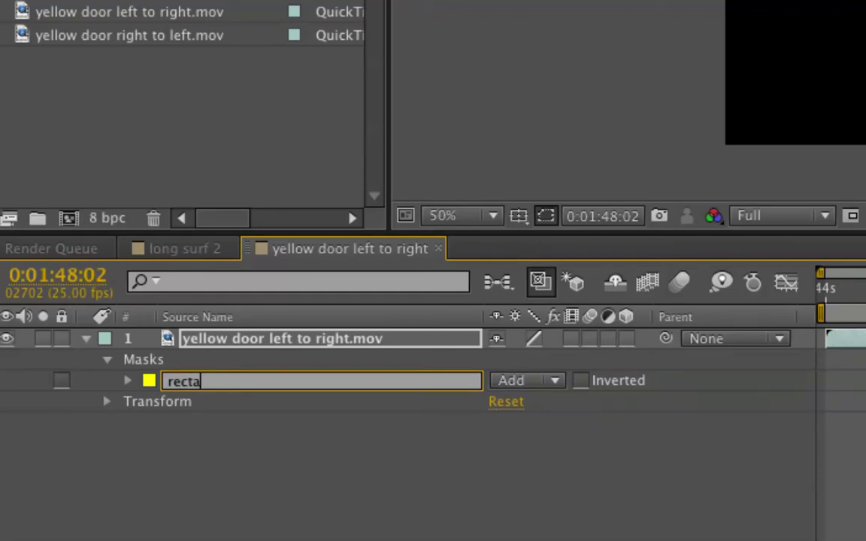
{"action": "type", "text": "ngular"}
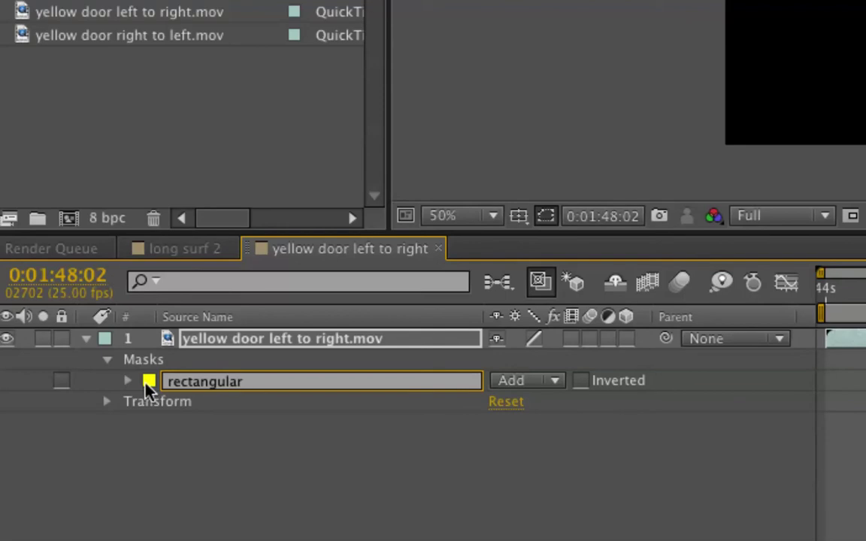
{"action": "key", "text": "Return"}
Step: Change the rectangular mask's outline colour from the layer's mask list to magenta and select the mask
{"action": "left_click", "coordinate": [147, 381]}
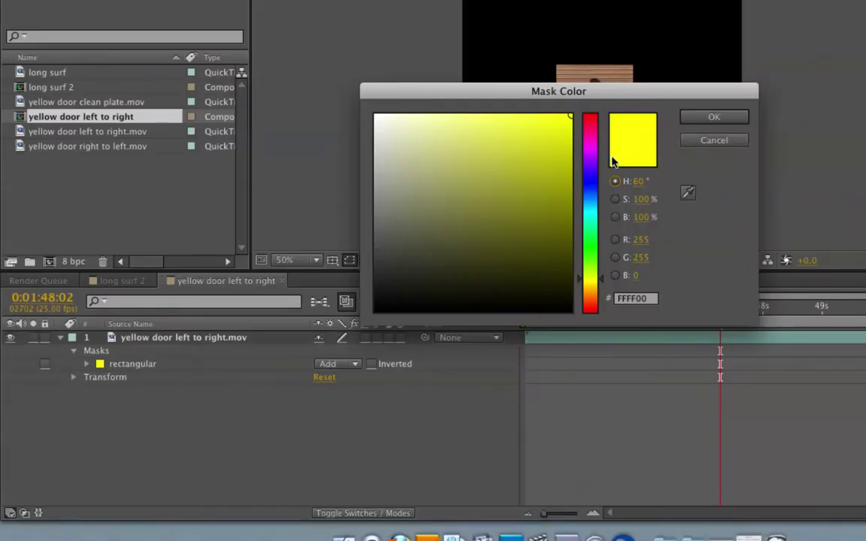
{"action": "left_click", "coordinate": [592, 148]}
{"action": "left_click", "coordinate": [709, 118]}
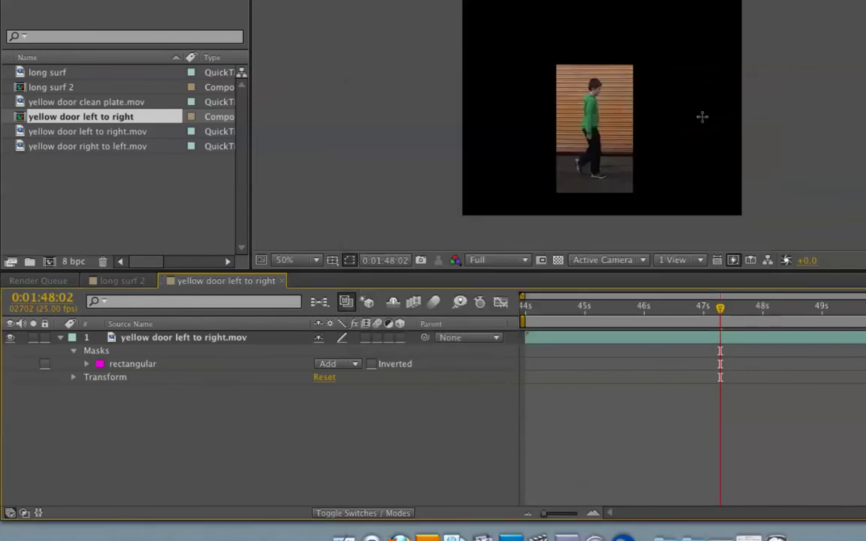
{"action": "left_click", "coordinate": [148, 367]}
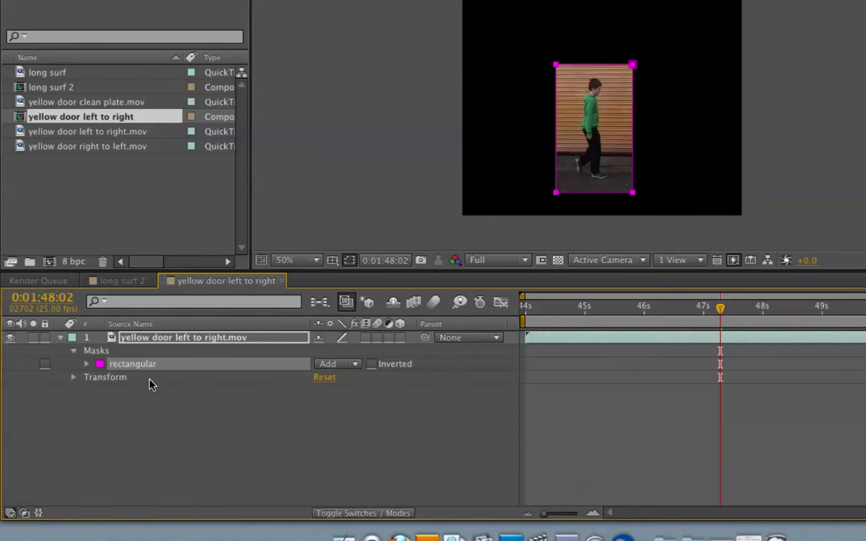
Step: Make the composition viewer taller above the timeline and set its magnification to 50%
{"action": "scroll", "coordinate": [361, 234], "scroll_direction": "down", "scroll_amount": 1}
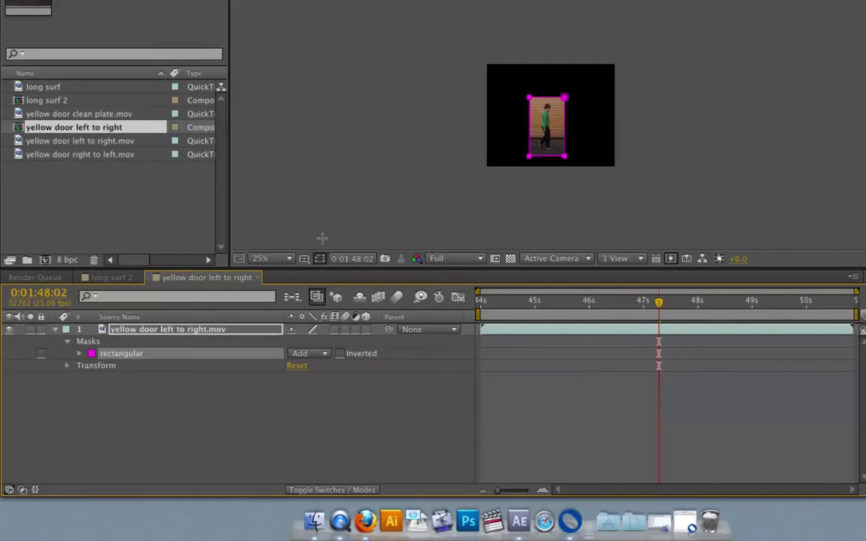
{"action": "key", "text": "slash"}
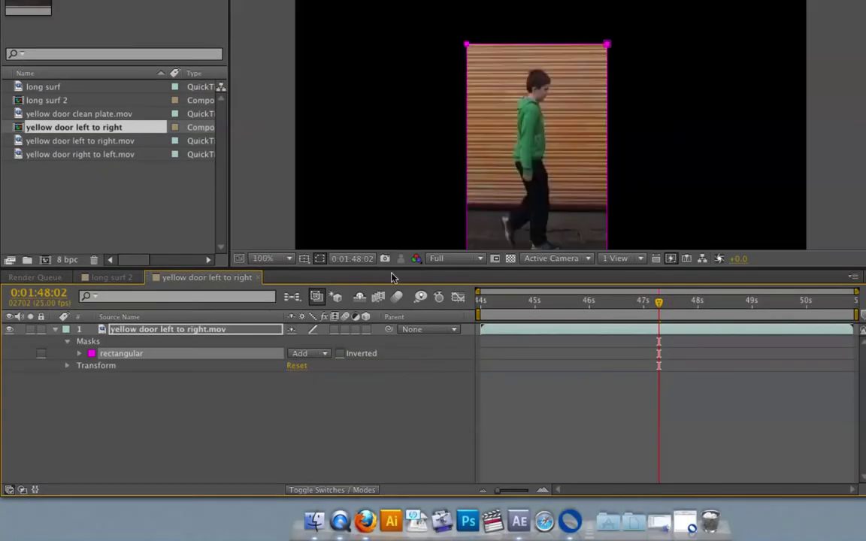
{"action": "left_click_drag", "start_coordinate": [394, 272], "coordinate": [404, 415]}
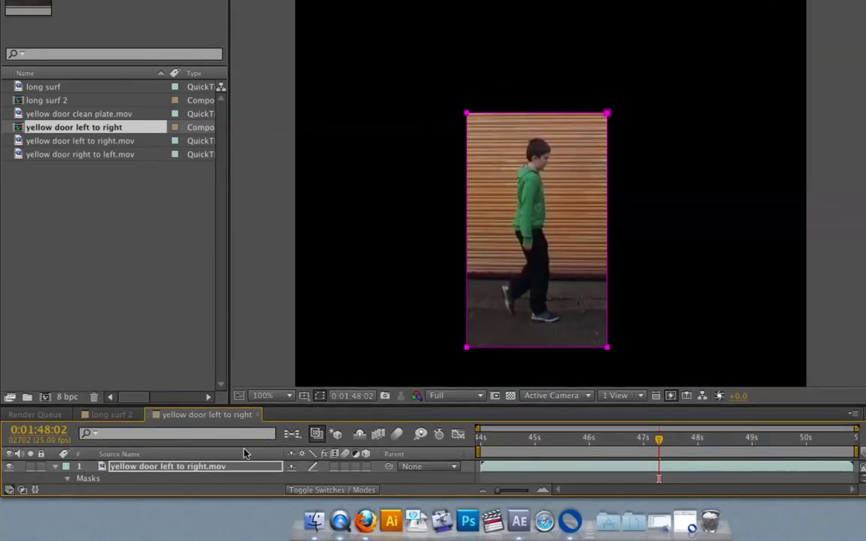
{"action": "left_click_drag", "start_coordinate": [286, 411], "coordinate": [298, 243]}
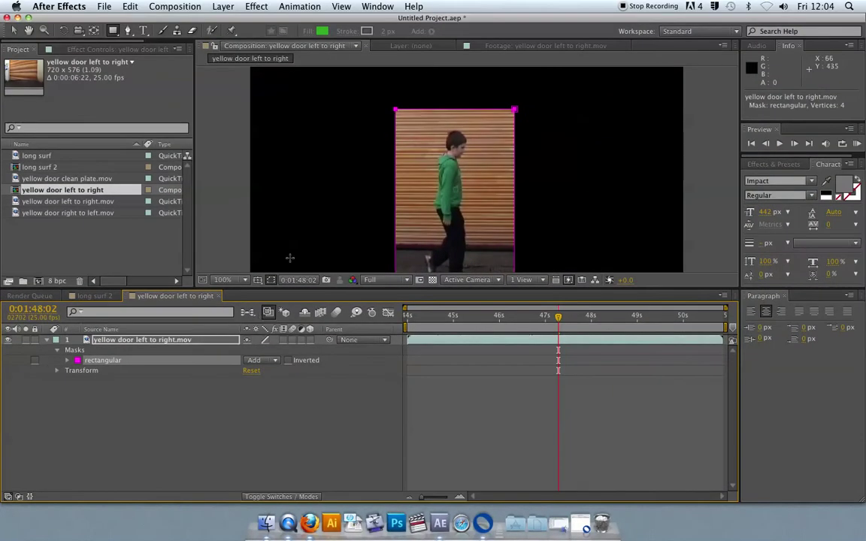
{"action": "key", "text": "comma"}
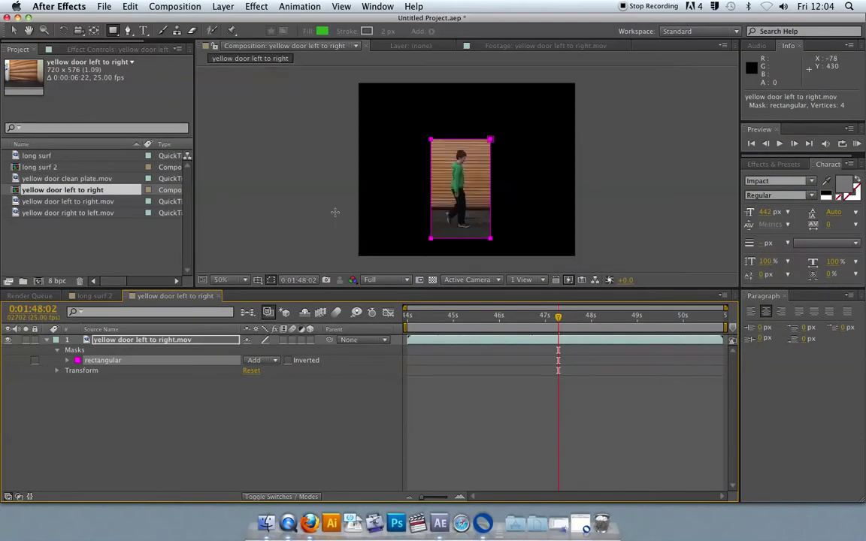
{"action": "left_click_drag", "start_coordinate": [203, 289], "coordinate": [204, 363]}
Step: Try the Subtract mode on the rectangular mask and return it to Add
{"action": "left_click", "coordinate": [272, 431]}
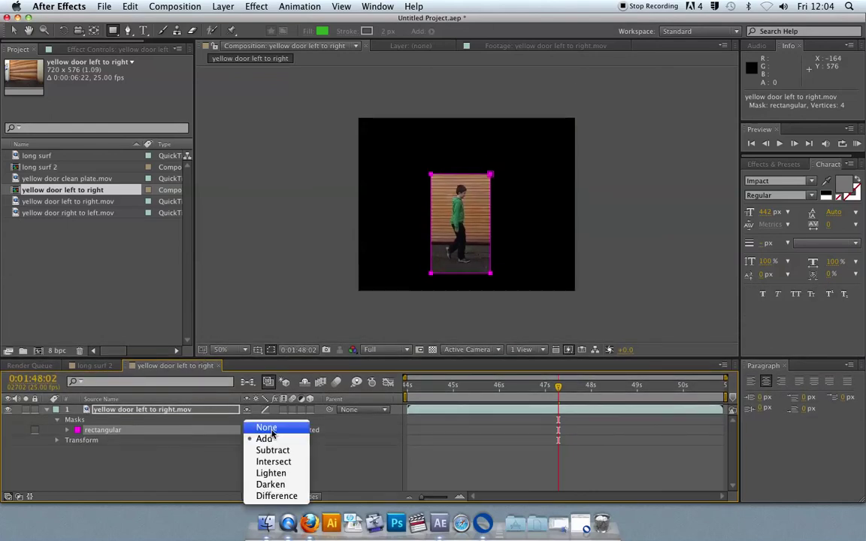
{"action": "left_click", "coordinate": [272, 450]}
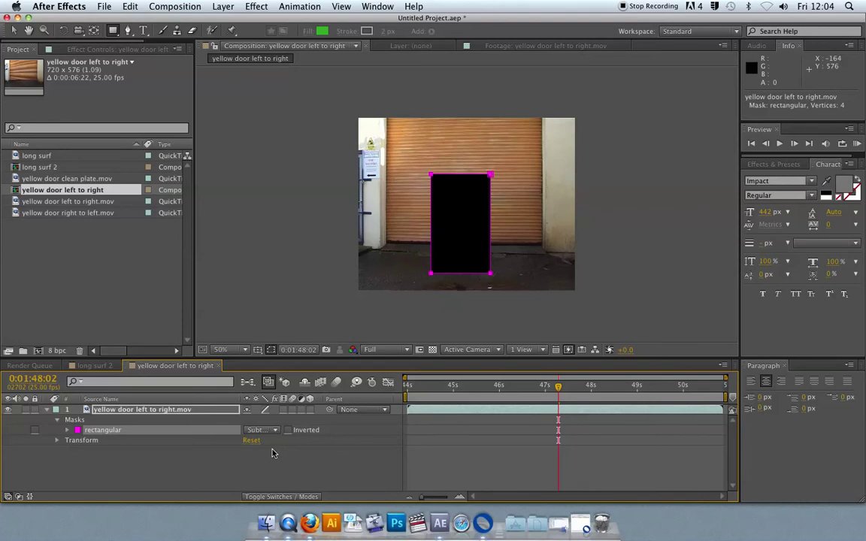
{"action": "left_click", "coordinate": [267, 430]}
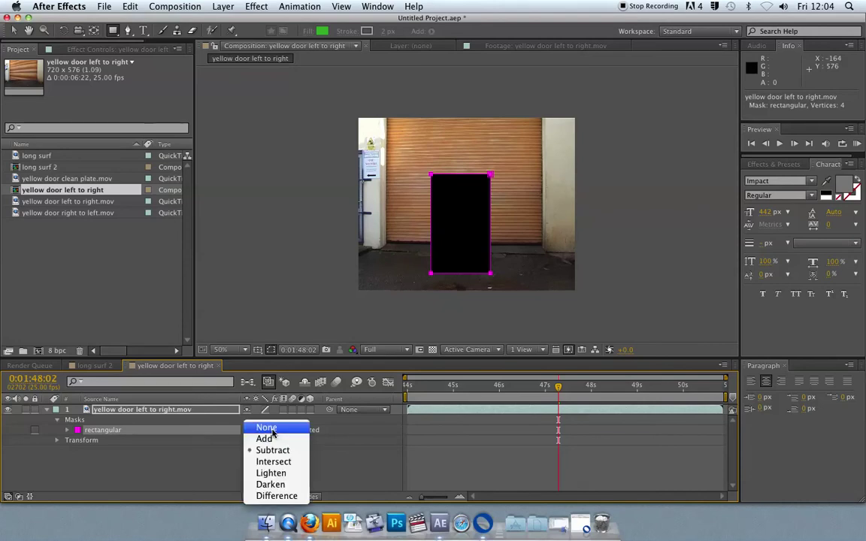
{"action": "left_click", "coordinate": [272, 440]}
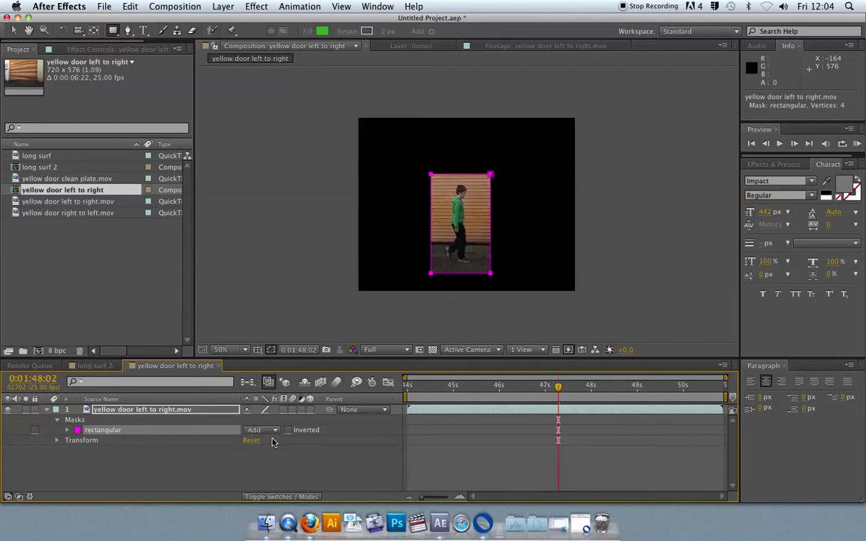
Step: Draw an elliptical mask about 258 by 162 px overlapping the rectangular mask's right side, and set its mode to Subtract
{"action": "left_click", "coordinate": [166, 409]}
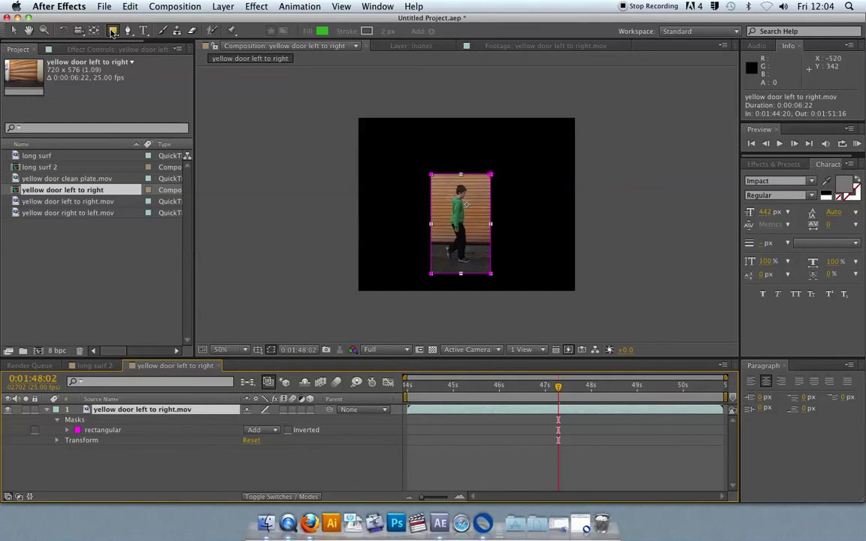
{"action": "left_click", "coordinate": [111, 32]}
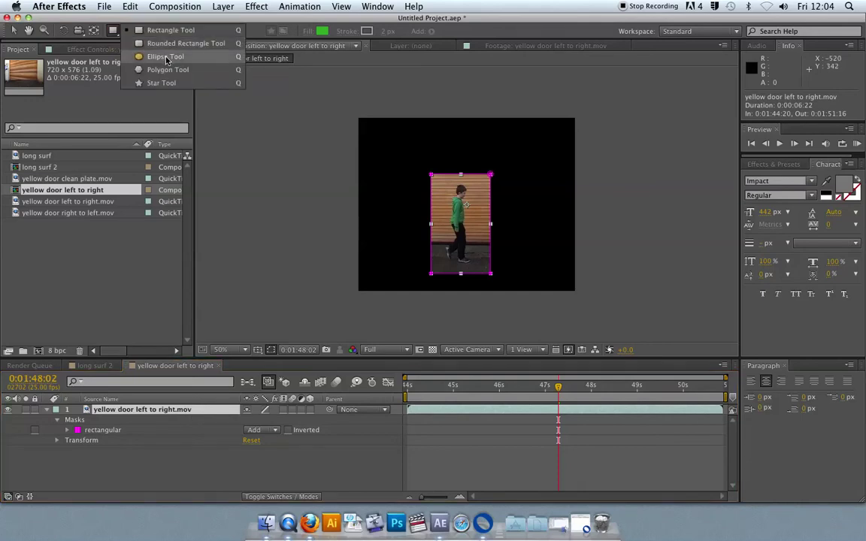
{"action": "left_click", "coordinate": [166, 58]}
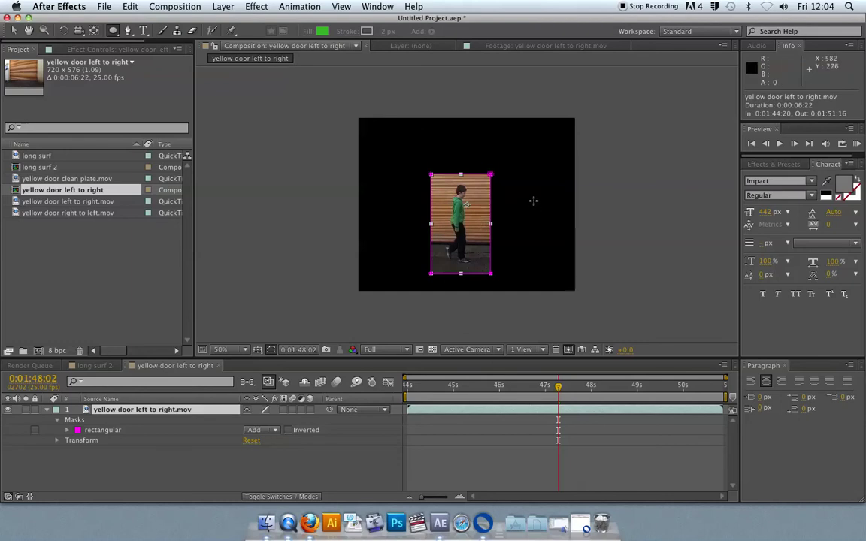
{"action": "left_click_drag", "start_coordinate": [534, 200], "coordinate": [452, 249]}
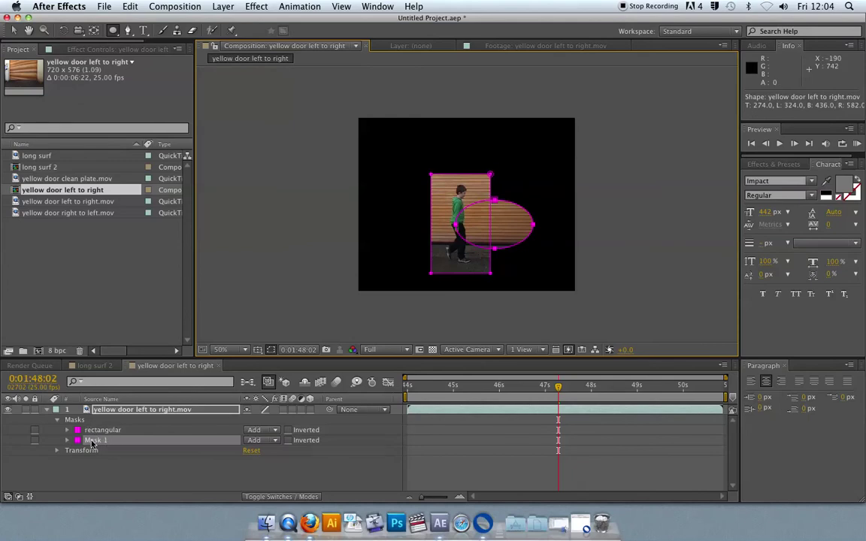
{"action": "left_click", "coordinate": [273, 441]}
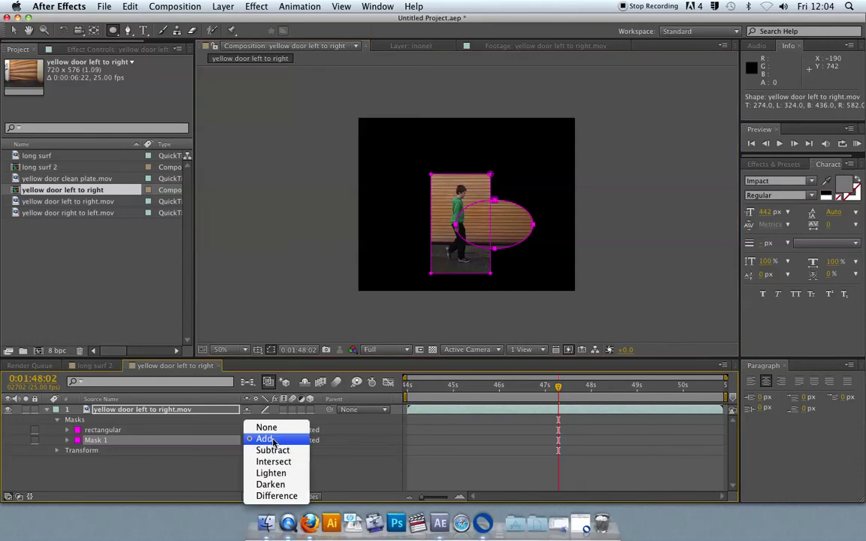
{"action": "left_click", "coordinate": [273, 451]}
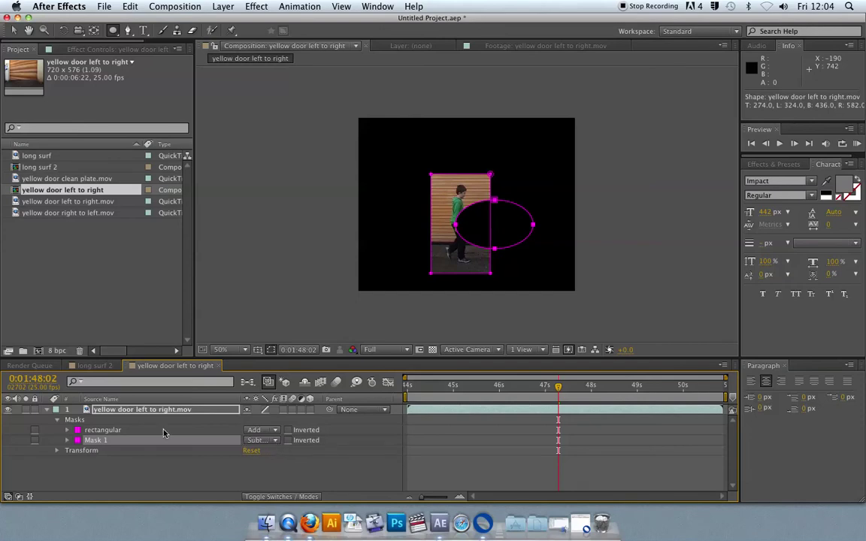
Step: Rename the elliptical mask as circle
{"action": "left_click", "coordinate": [119, 444]}
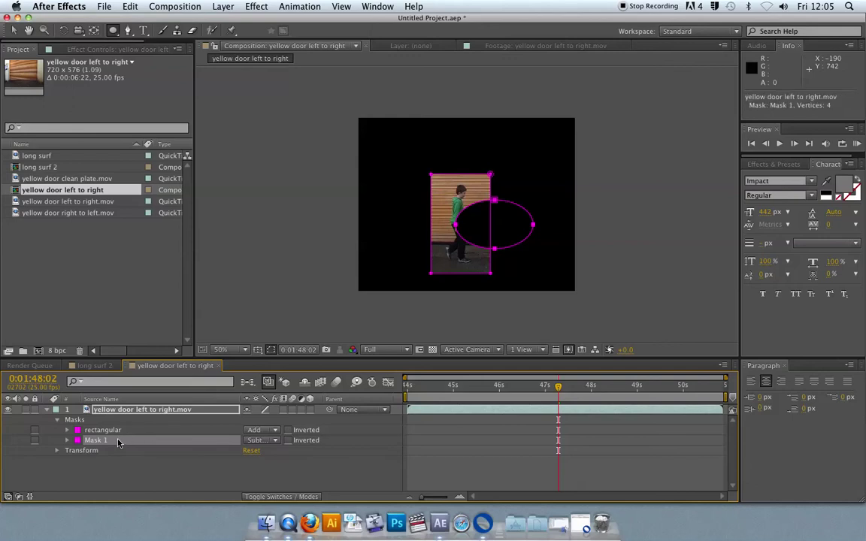
{"action": "key", "text": "Return"}
{"action": "type", "text": "circle"}
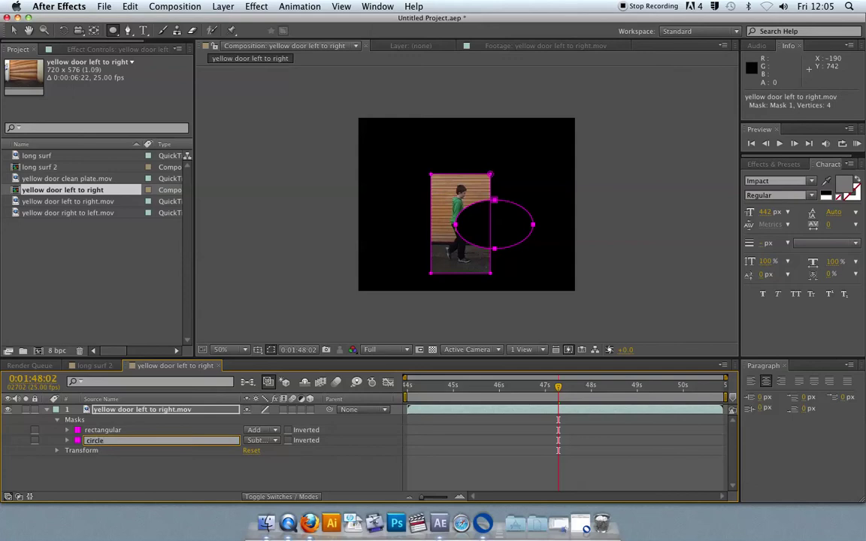
{"action": "key", "text": "Return"}
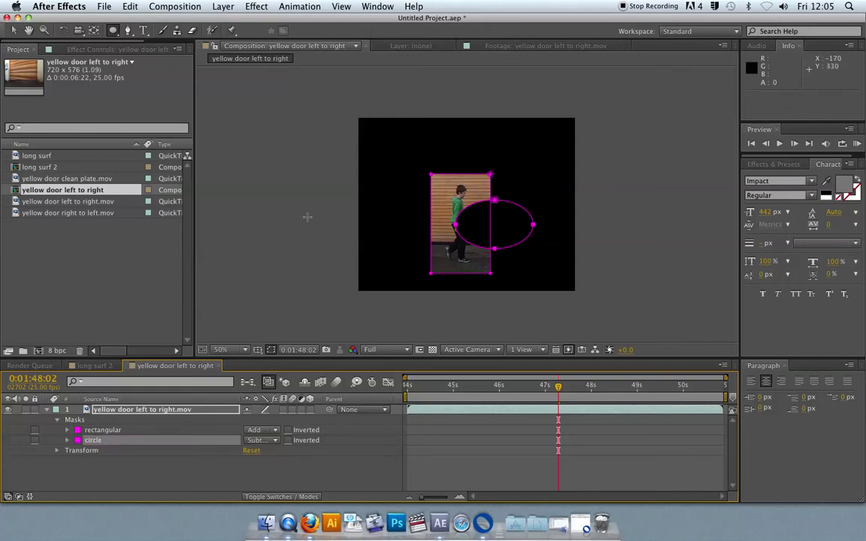
Step: Draw a closed, curved six-point mask with the Pen tool, overlapping the rectangular mask's left side
{"action": "left_click", "coordinate": [129, 31]}
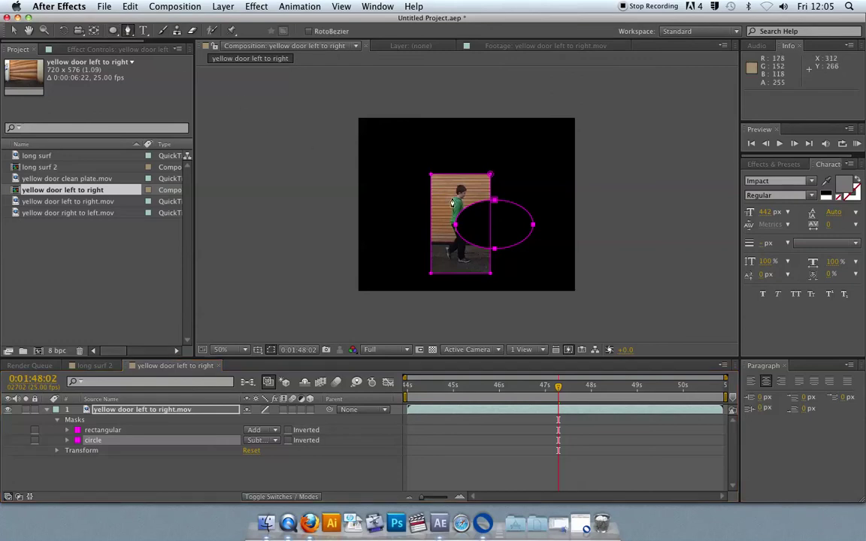
{"action": "left_click", "coordinate": [451, 198]}
{"action": "left_click", "coordinate": [474, 217]}
{"action": "left_click", "coordinate": [412, 254]}
{"action": "left_click", "coordinate": [394, 233]}
{"action": "left_click", "coordinate": [405, 213]}
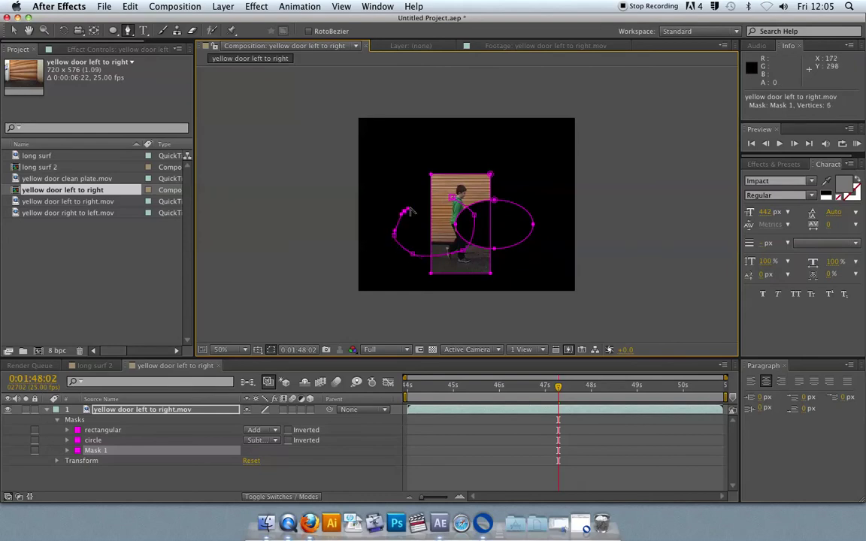
{"action": "left_click", "coordinate": [451, 198]}
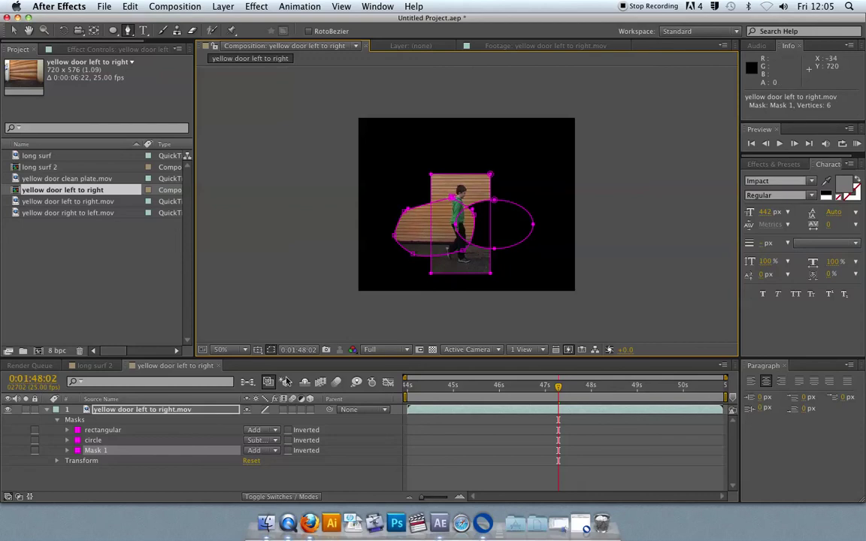
Step: Rename the pen-drawn mask as freehand
{"action": "key", "text": "Return"}
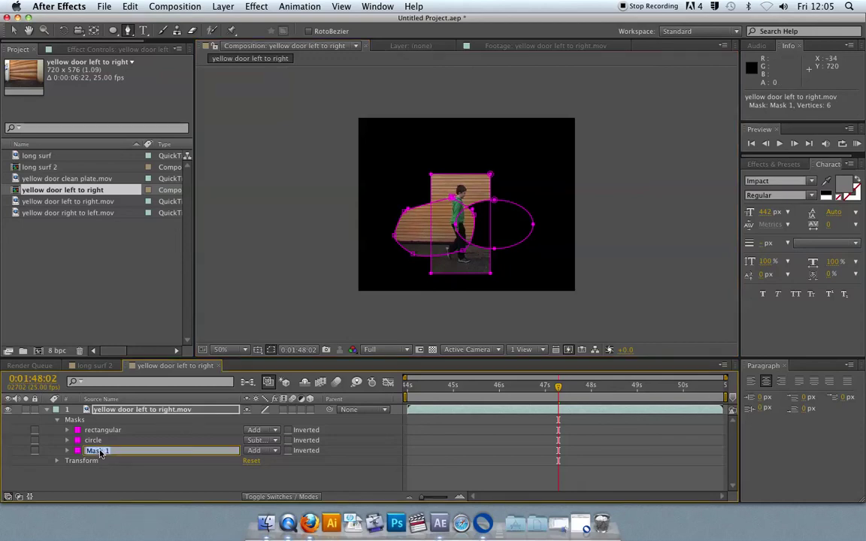
{"action": "type", "text": "freehand"}
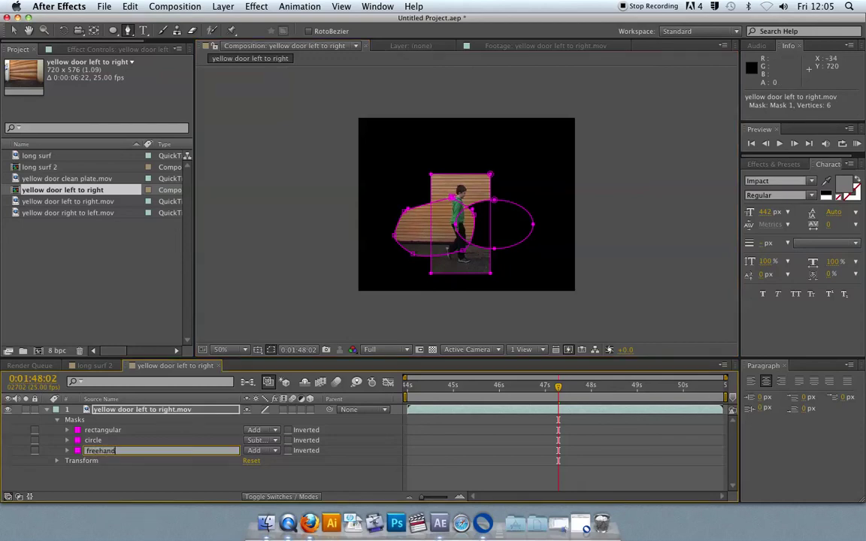
{"action": "key", "text": "Return"}
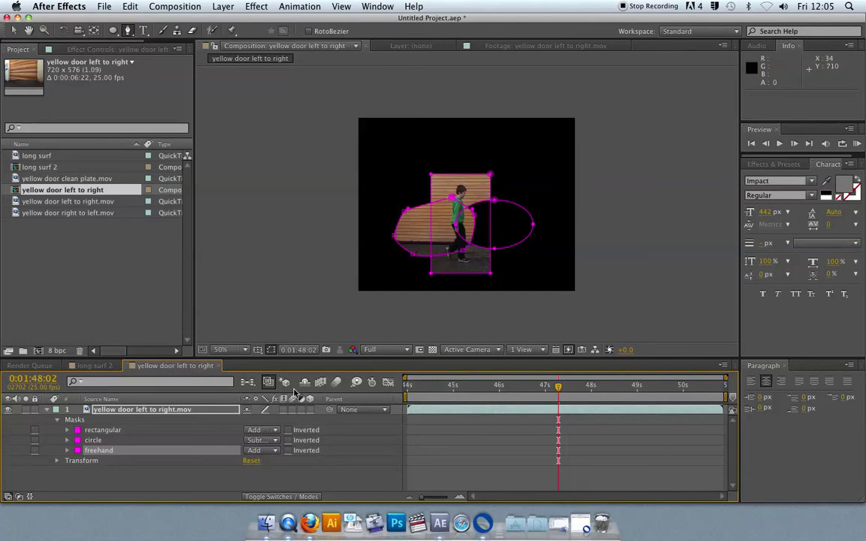
Step: Set the circle mask's outline colour to green and the freehand mask's outline colour to yellow
{"action": "left_click", "coordinate": [79, 441]}
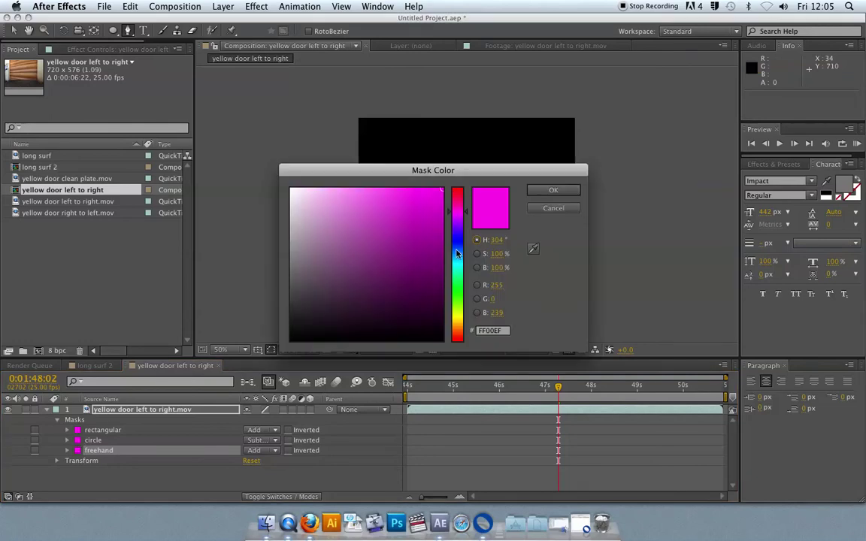
{"action": "left_click_drag", "start_coordinate": [457, 218], "coordinate": [459, 299]}
{"action": "left_click", "coordinate": [553, 189]}
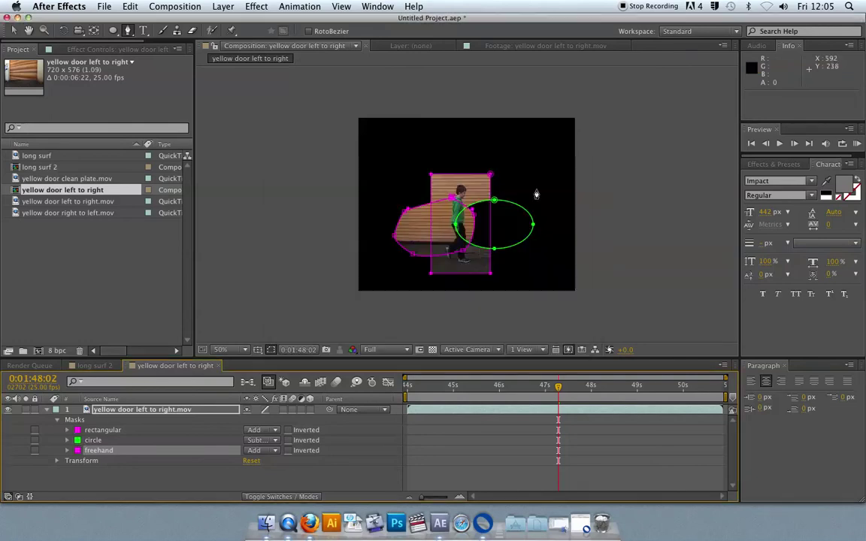
{"action": "left_click", "coordinate": [78, 450]}
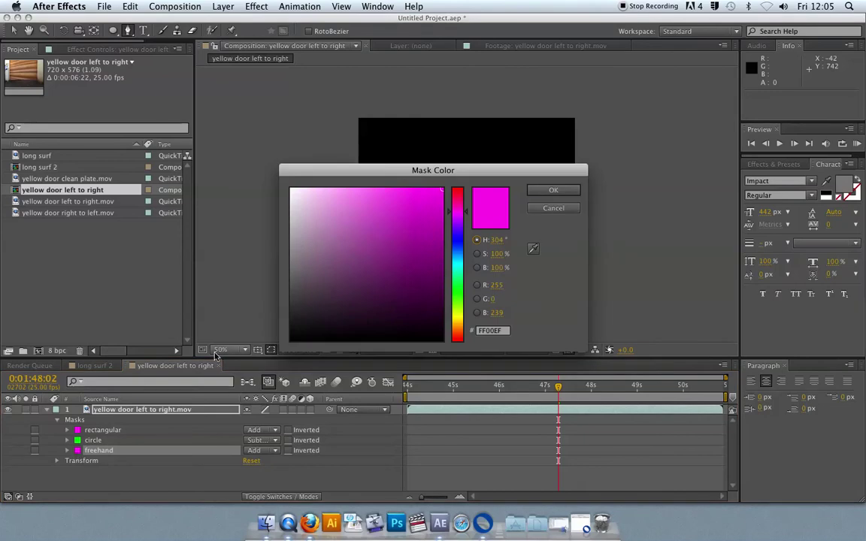
{"action": "left_click", "coordinate": [457, 315]}
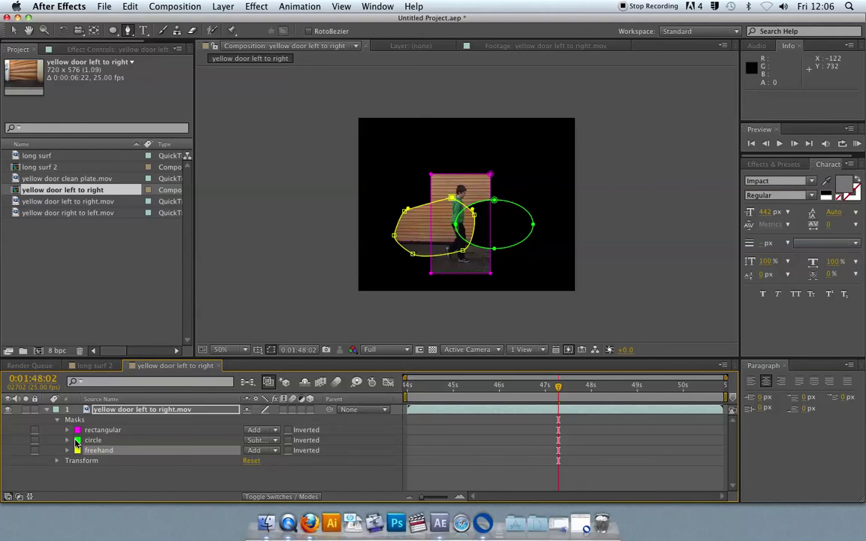
Step: Delete the freehand mask from the layer
{"action": "left_click", "coordinate": [106, 451]}
{"action": "key", "text": "Delete"}
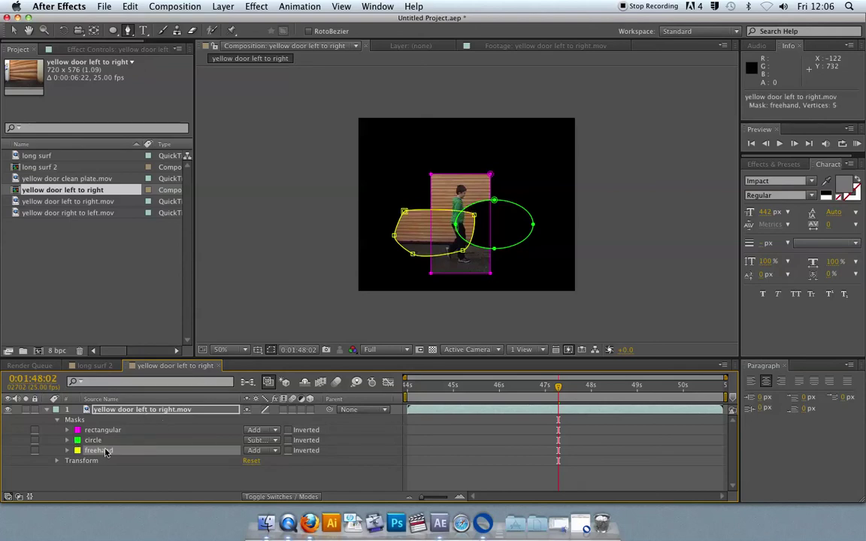
{"action": "right_click", "coordinate": [109, 452]}
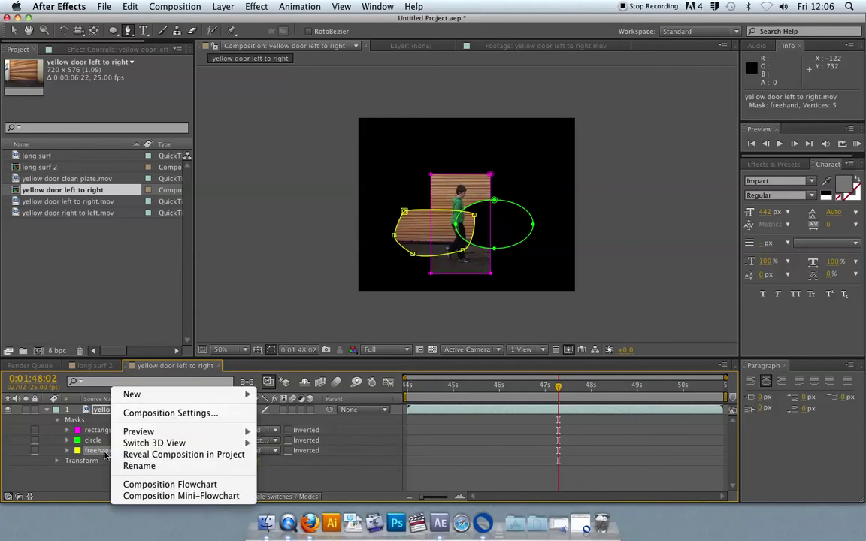
{"action": "left_click", "coordinate": [98, 455]}
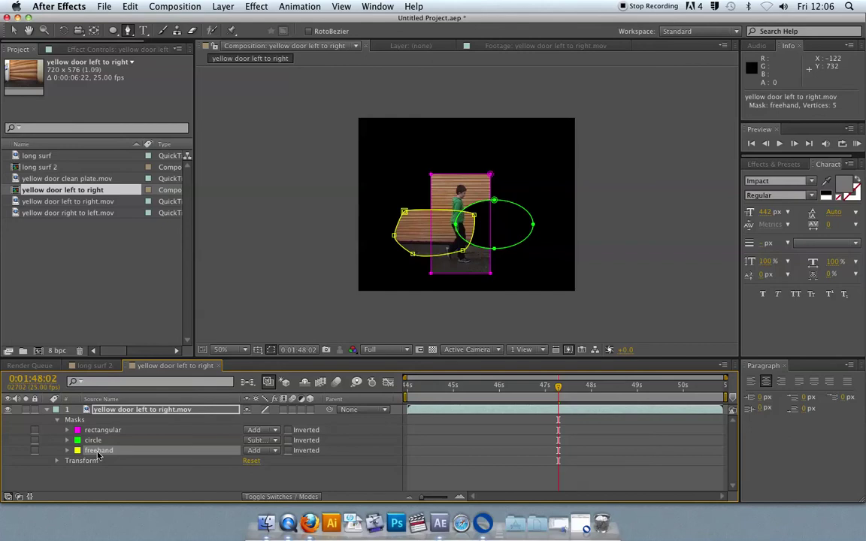
{"action": "key", "text": "Delete"}
Step: Set the circle mask's mode to Intersect and inspect its overlap with the rectangular mask up close
{"action": "left_click", "coordinate": [116, 430]}
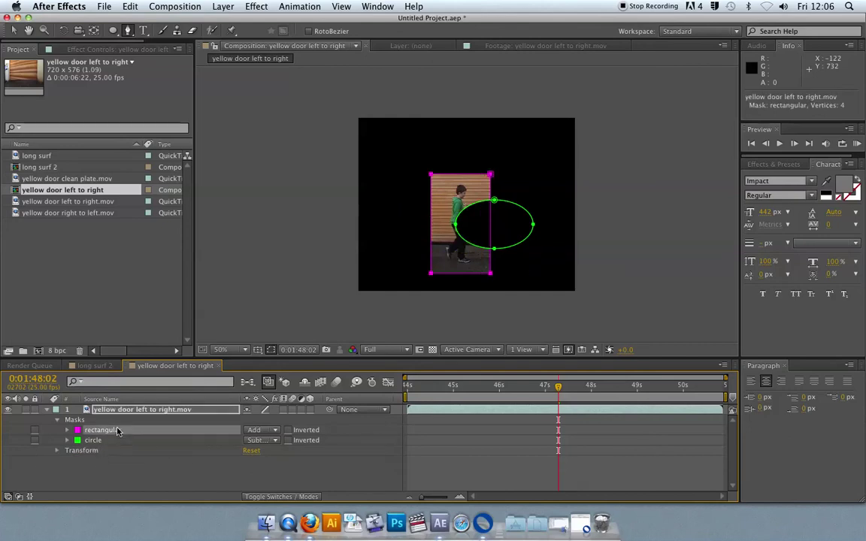
{"action": "left_click", "coordinate": [277, 441]}
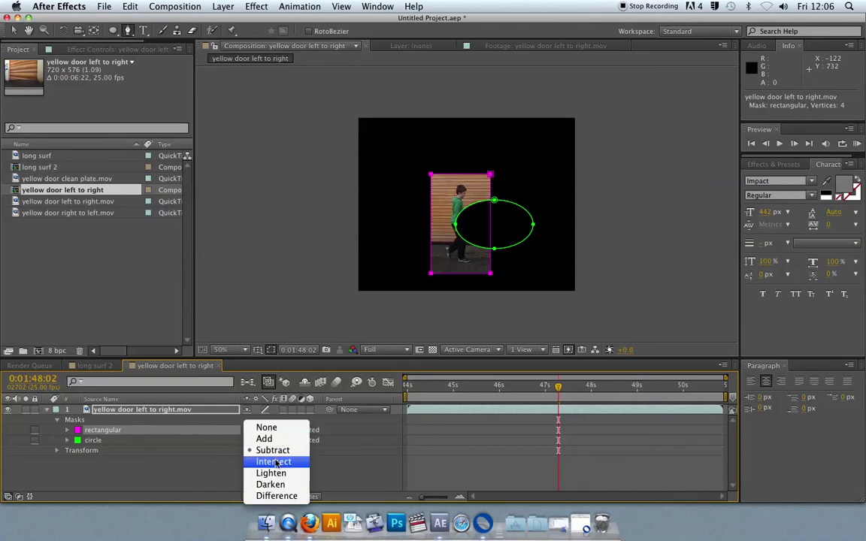
{"action": "left_click", "coordinate": [274, 462]}
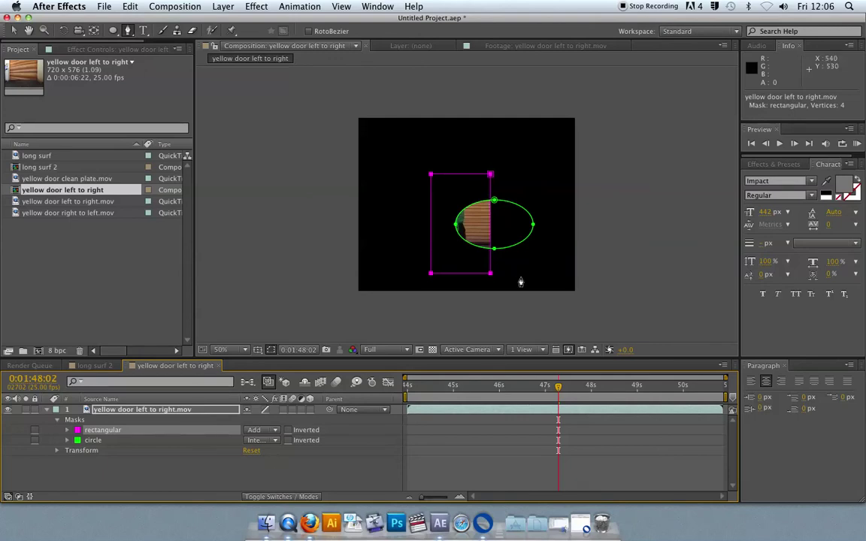
{"action": "key", "text": "period"}
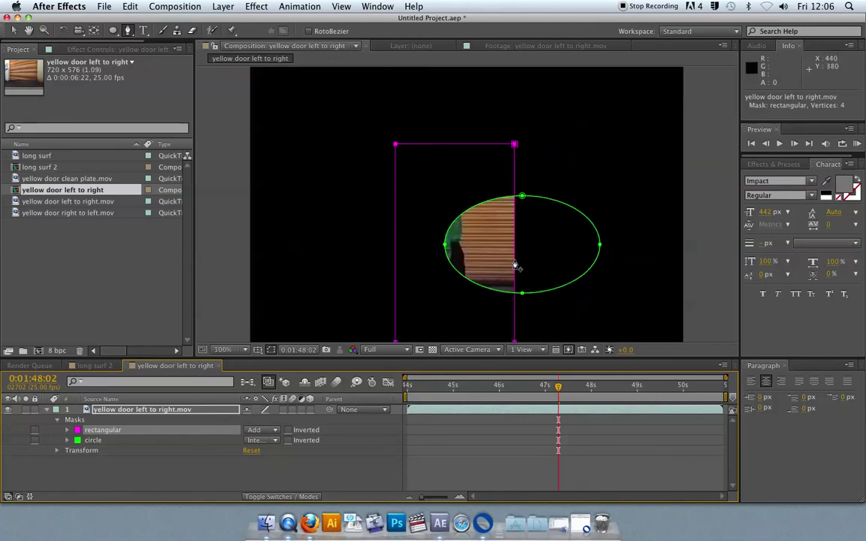
{"action": "left_click_drag", "start_coordinate": [486, 245], "coordinate": [486, 216]}
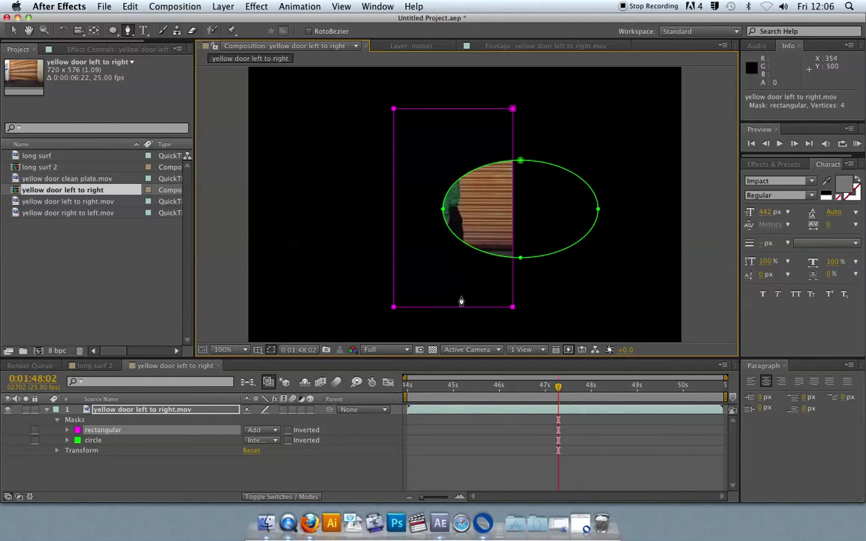
{"action": "key", "text": "comma"}
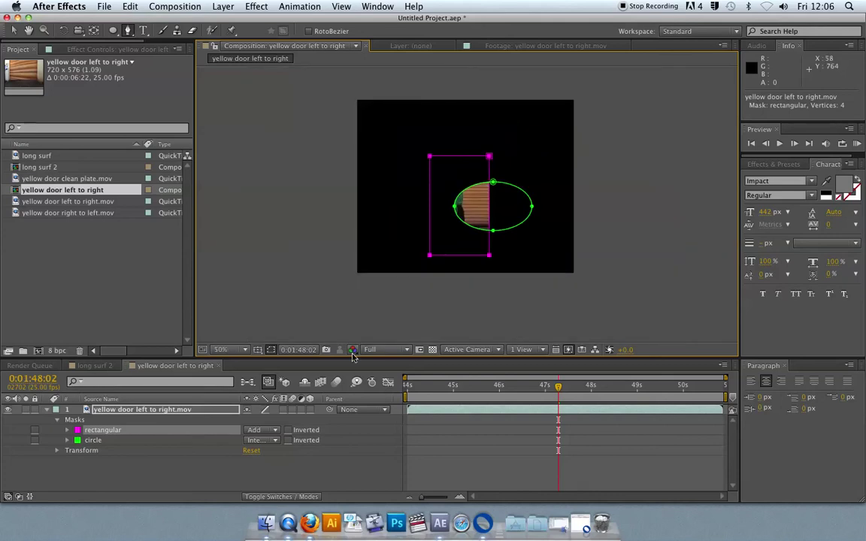
Step: Expand the rectangular mask's properties and delete the circle mask
{"action": "left_click", "coordinate": [68, 430]}
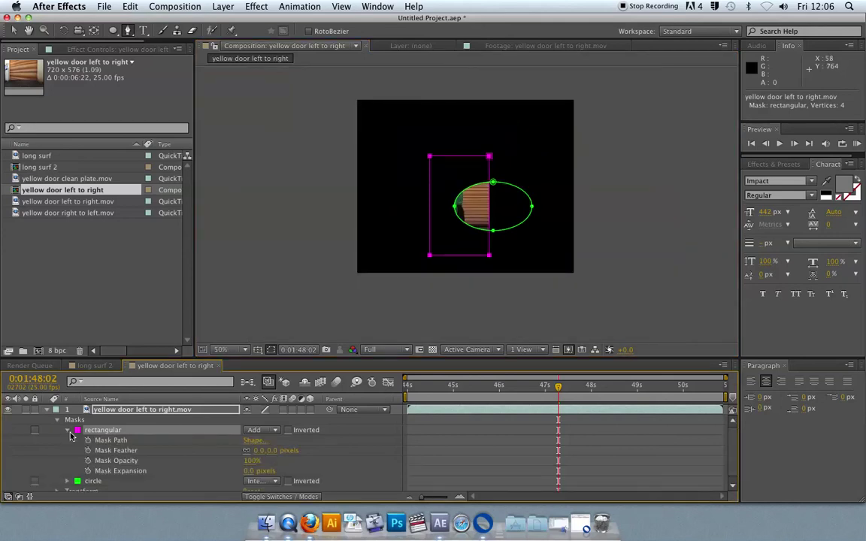
{"action": "left_click", "coordinate": [107, 485]}
{"action": "key", "text": "Delete"}
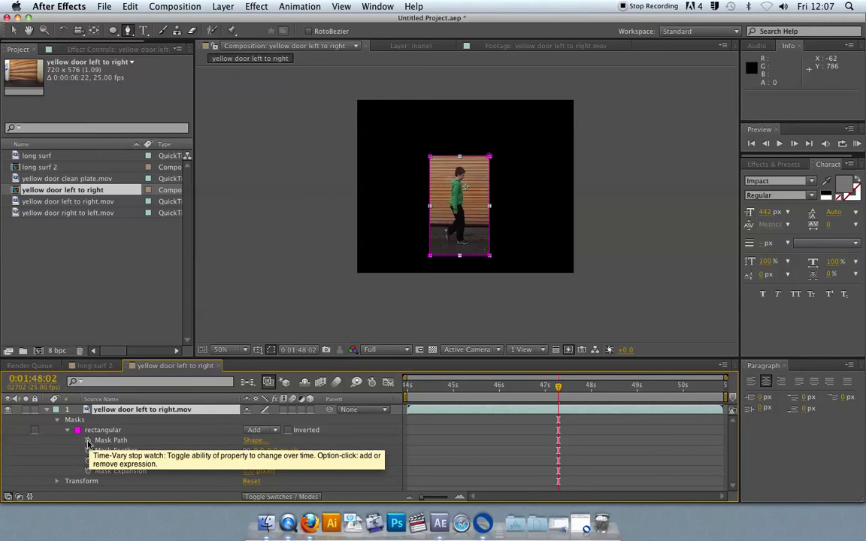
Step: Enable Mask Path keyframing for the rectangular mask at 0:01:48:02
{"action": "left_click", "coordinate": [415, 386]}
{"action": "left_click_drag", "start_coordinate": [415, 386], "coordinate": [558, 389]}
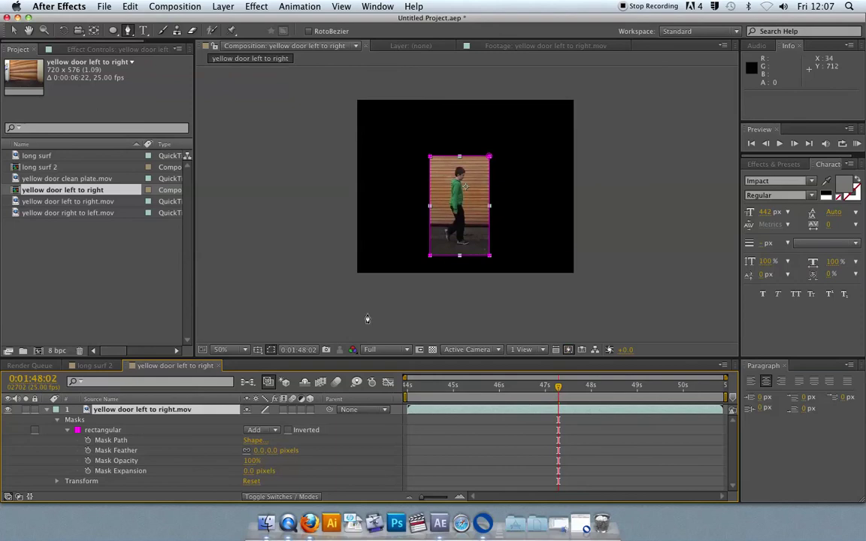
{"action": "left_click", "coordinate": [102, 440]}
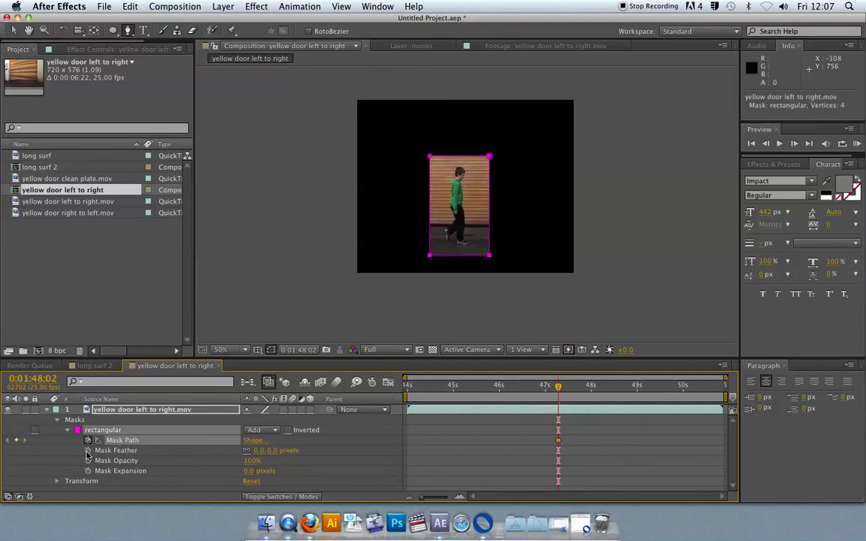
{"action": "left_click", "coordinate": [88, 439]}
Step: At 0:01:48:09, shift the rectangular mask about 64 px right and 2 px down to follow the walking figure
{"action": "left_click_drag", "start_coordinate": [557, 387], "coordinate": [572, 387]}
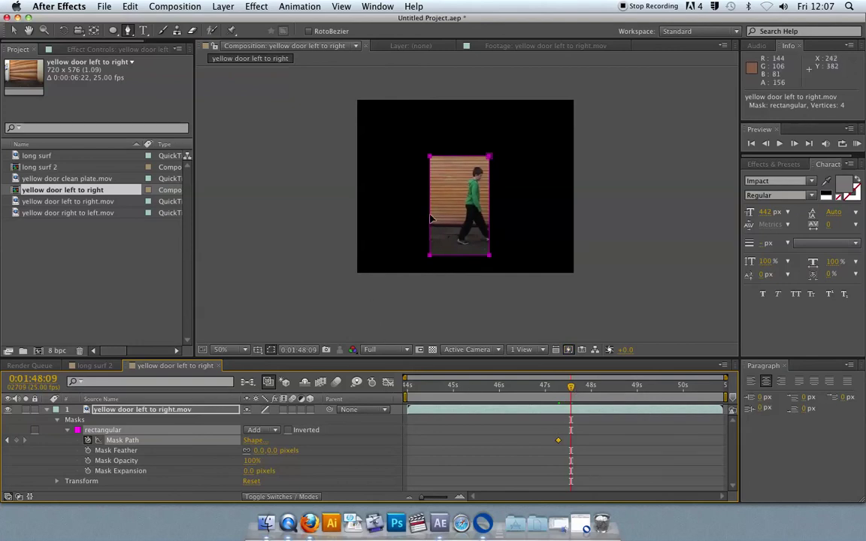
{"action": "key", "text": "v"}
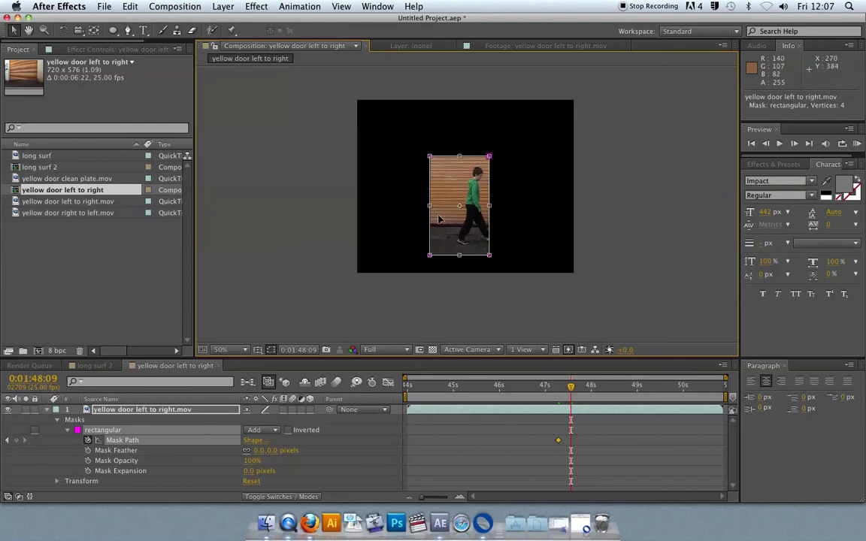
{"action": "left_click_drag", "start_coordinate": [440, 218], "coordinate": [459, 218]}
{"action": "key", "text": "Escape"}
Step: At 0:01:48:15, widen the rectangular mask by moving its two right corner points further right
{"action": "mouse_move", "coordinate": [571, 388]}
{"action": "left_mouse_down"}
{"action": "mouse_move", "coordinate": [562, 388]}
{"action": "mouse_move", "coordinate": [581, 388]}
{"action": "left_mouse_up"}
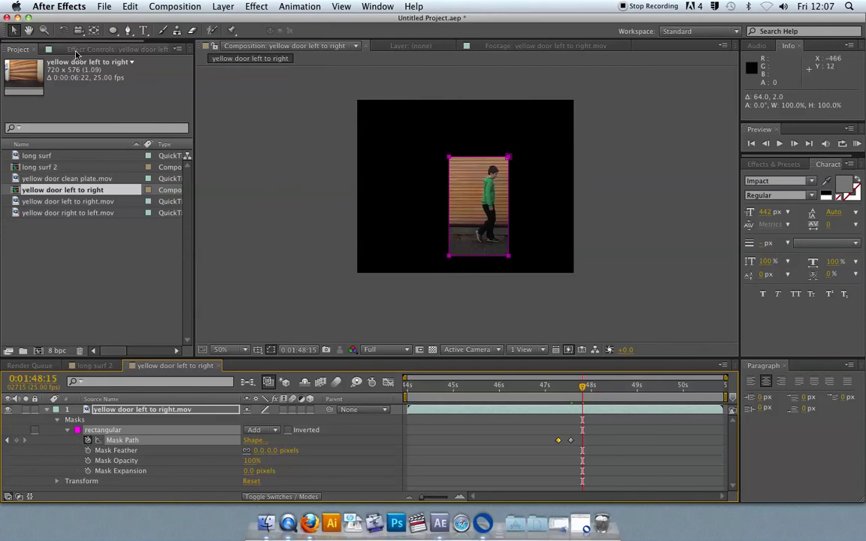
{"action": "left_click", "coordinate": [510, 159]}
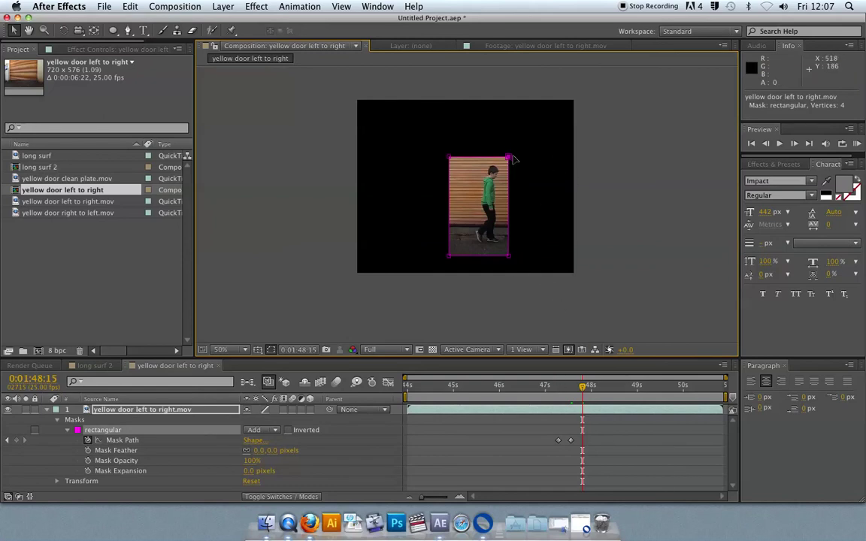
{"action": "left_click_drag", "start_coordinate": [508, 158], "coordinate": [524, 159]}
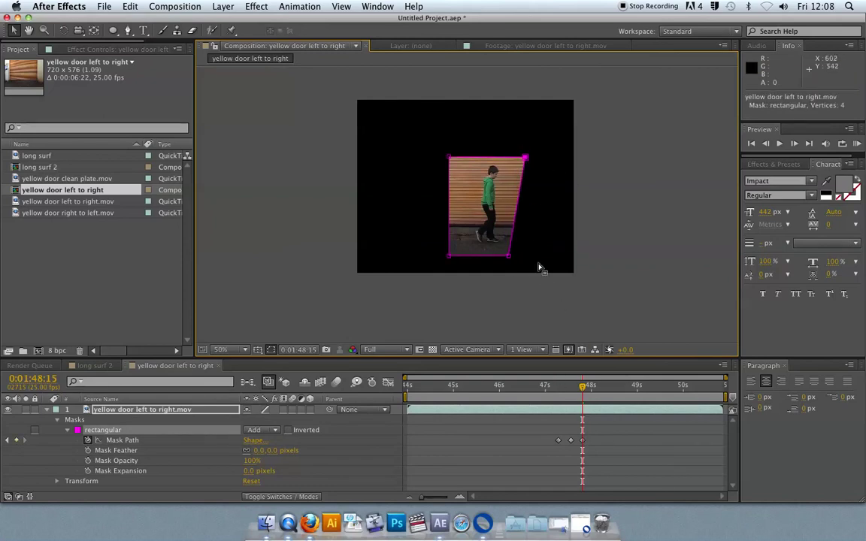
{"action": "left_click_drag", "start_coordinate": [583, 386], "coordinate": [580, 388]}
{"action": "left_click", "coordinate": [25, 441]}
{"action": "left_click_drag", "start_coordinate": [507, 256], "coordinate": [528, 256]}
Step: Turn off Mask Path keyframing at 0:01:48:11 and set the rectangular mask's mode to None
{"action": "left_click_drag", "start_coordinate": [589, 387], "coordinate": [575, 387]}
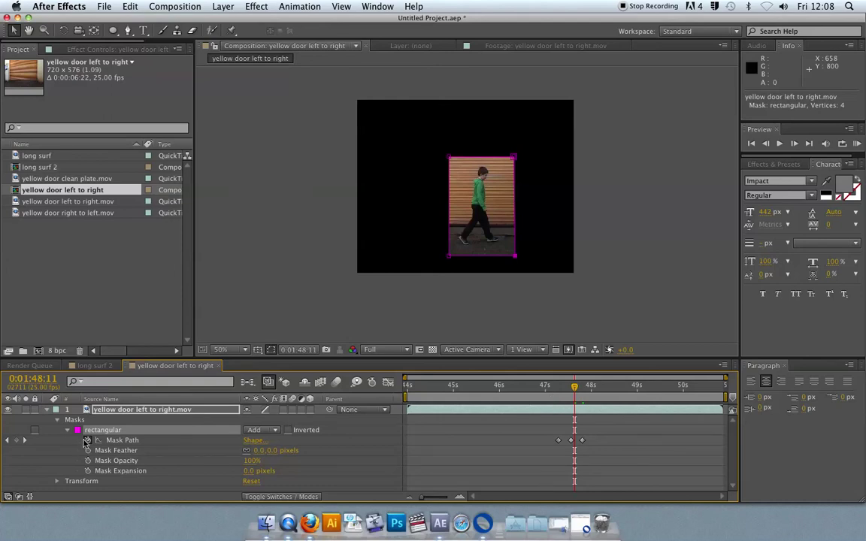
{"action": "left_click", "coordinate": [117, 439]}
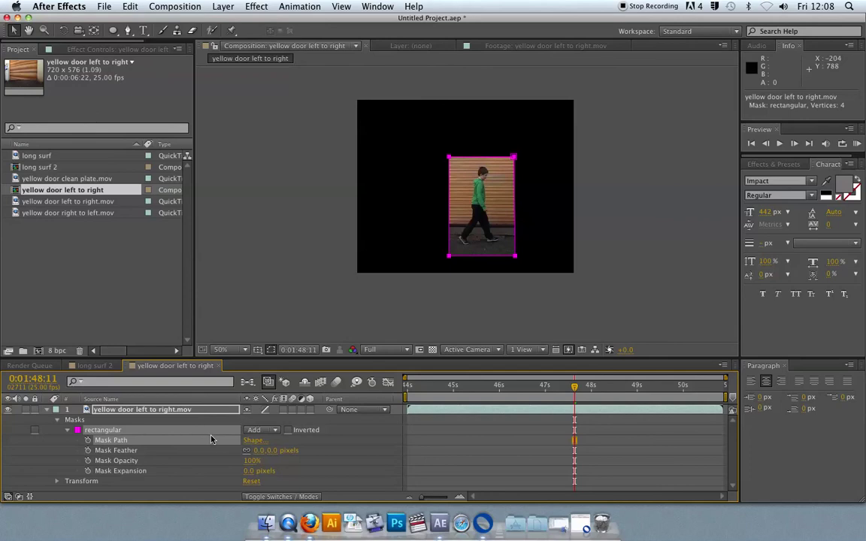
{"action": "left_click", "coordinate": [277, 433]}
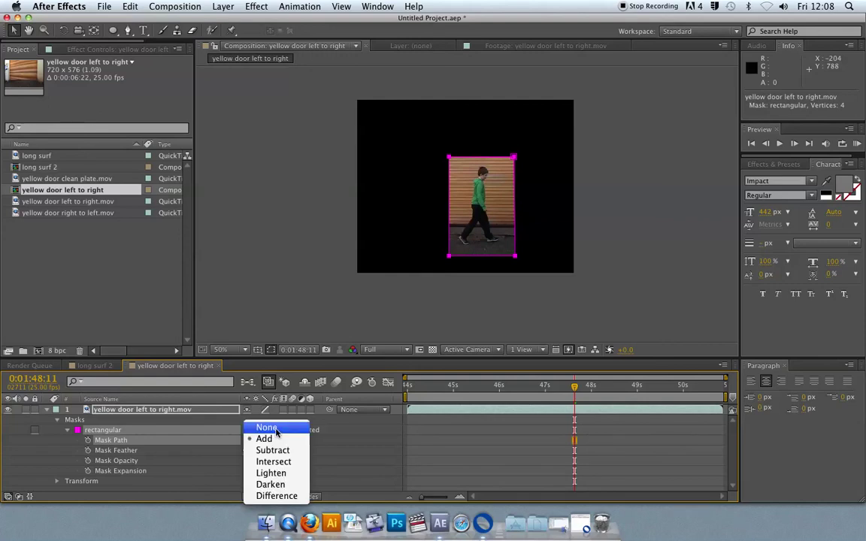
{"action": "left_click", "coordinate": [277, 430]}
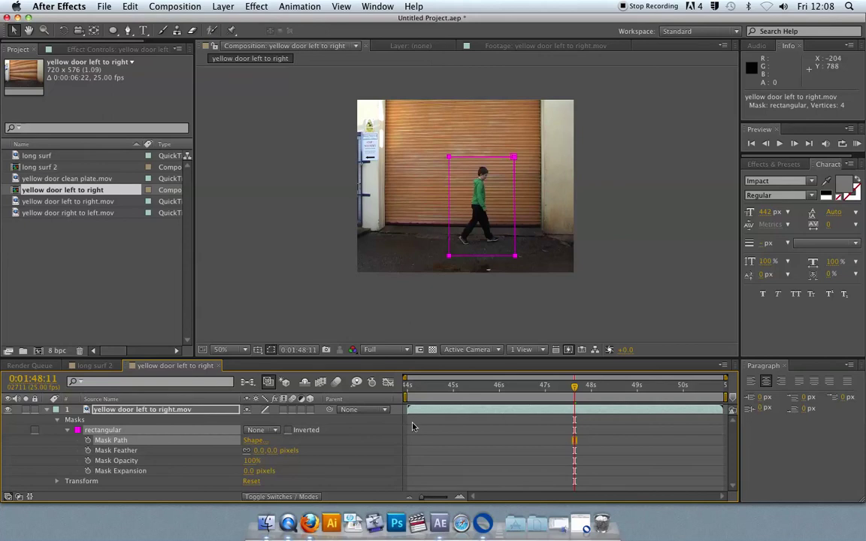
Step: At 0:01:49:08, move the whole rectangular mask 24 px left and 16 px up
{"action": "left_click_drag", "start_coordinate": [575, 388], "coordinate": [616, 387]}
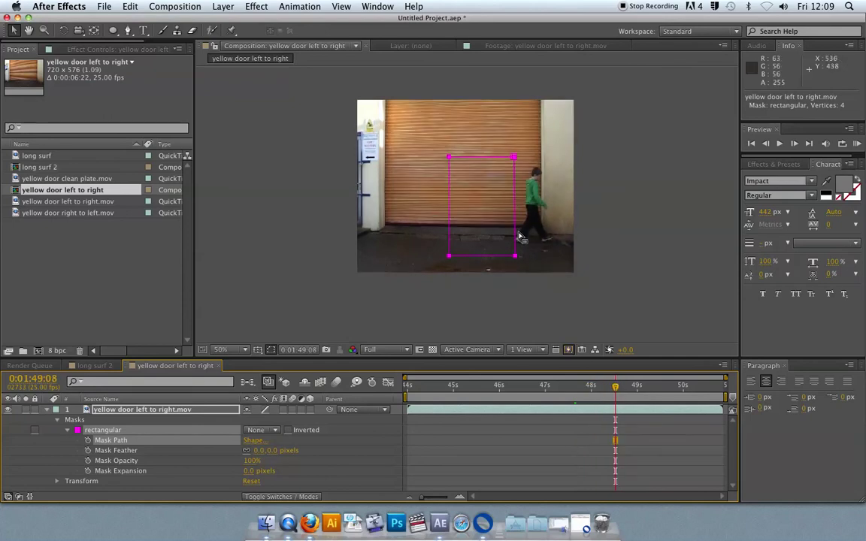
{"action": "double_click", "coordinate": [454, 182]}
{"action": "mouse_move", "coordinate": [456, 183]}
{"action": "left_mouse_down"}
{"action": "mouse_move", "coordinate": [512, 181]}
{"action": "mouse_move", "coordinate": [449, 178]}
{"action": "left_mouse_up"}
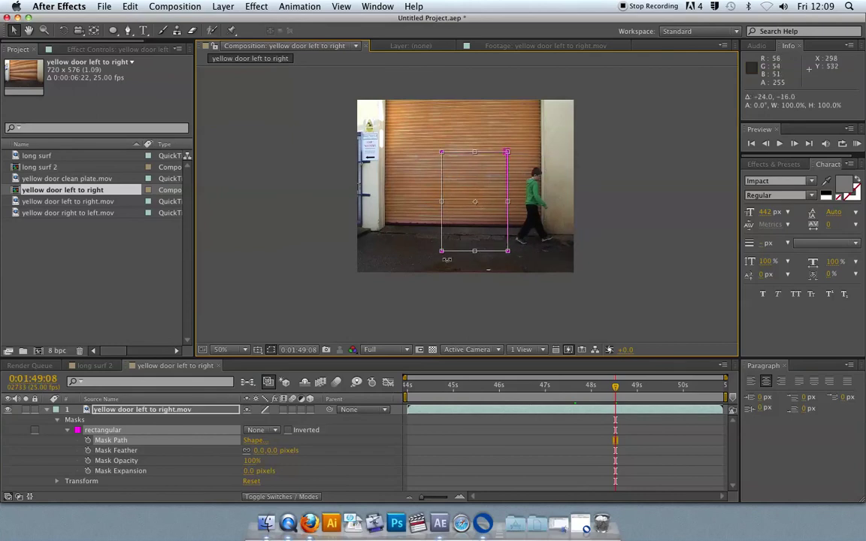
Step: Switch the rectangular mask's mode to Add and back to None to compare the results
{"action": "left_click", "coordinate": [265, 438]}
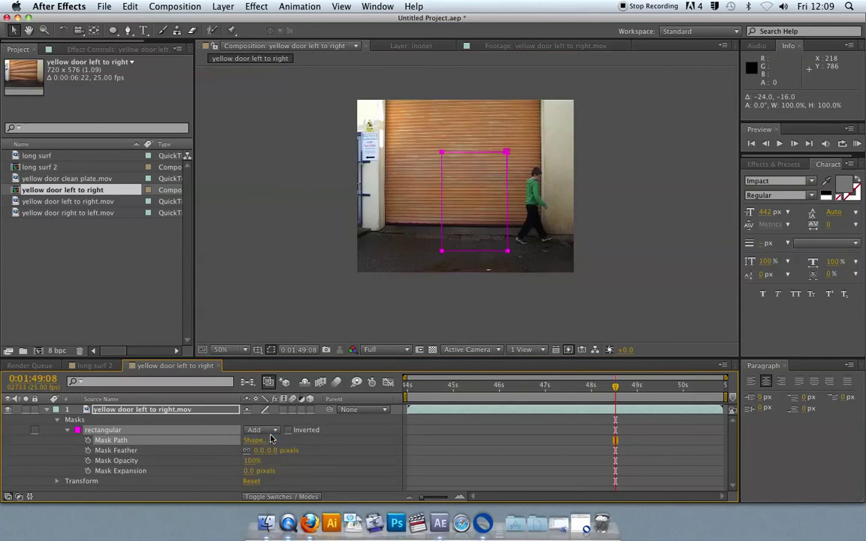
{"action": "left_click", "coordinate": [273, 421]}
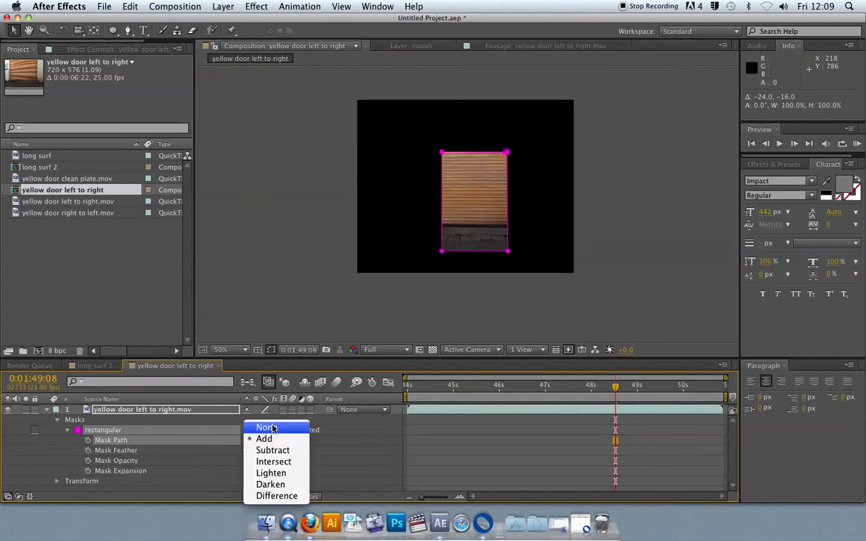
{"action": "left_click", "coordinate": [268, 427]}
Step: Go to 0:01:48:08 and set the rectangular mask's mode to Add
{"action": "left_click_drag", "start_coordinate": [614, 388], "coordinate": [569, 389]}
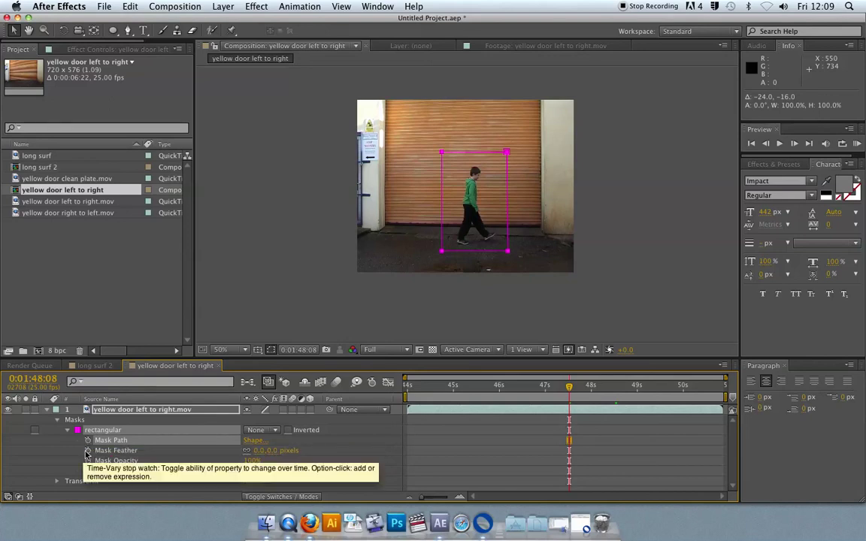
{"action": "left_click", "coordinate": [263, 450]}
{"action": "left_click", "coordinate": [259, 430]}
{"action": "left_click", "coordinate": [256, 440]}
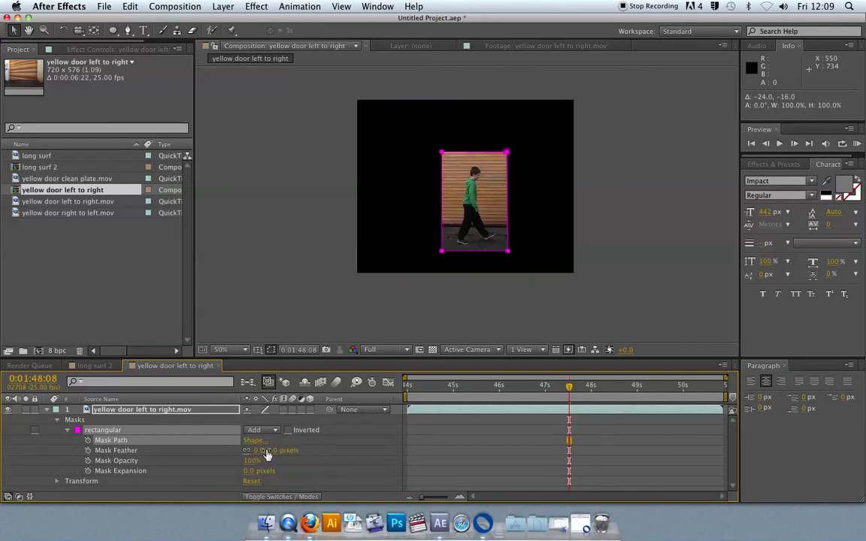
Step: Set the rectangular mask's Mask Feather to 23 pixels and its Mask Expansion to 5 pixels
{"action": "left_click_drag", "start_coordinate": [259, 450], "coordinate": [242, 460]}
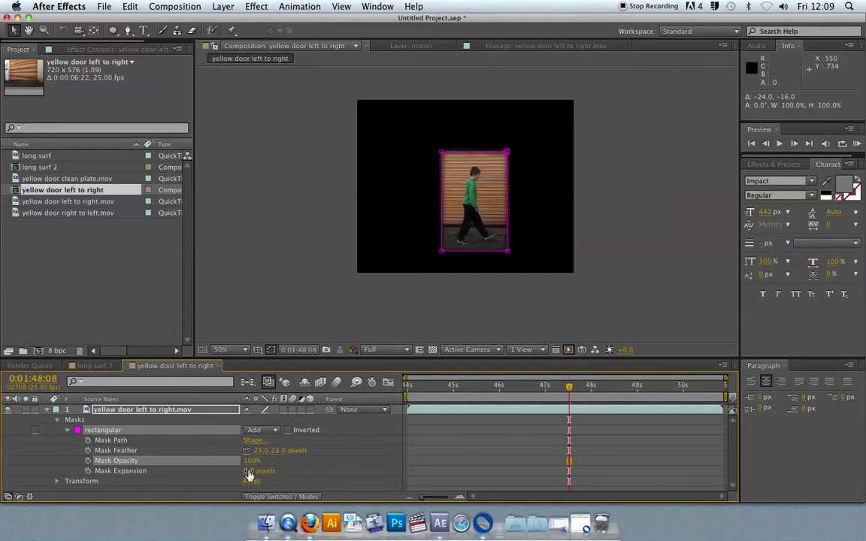
{"action": "left_click_drag", "start_coordinate": [251, 471], "coordinate": [236, 472]}
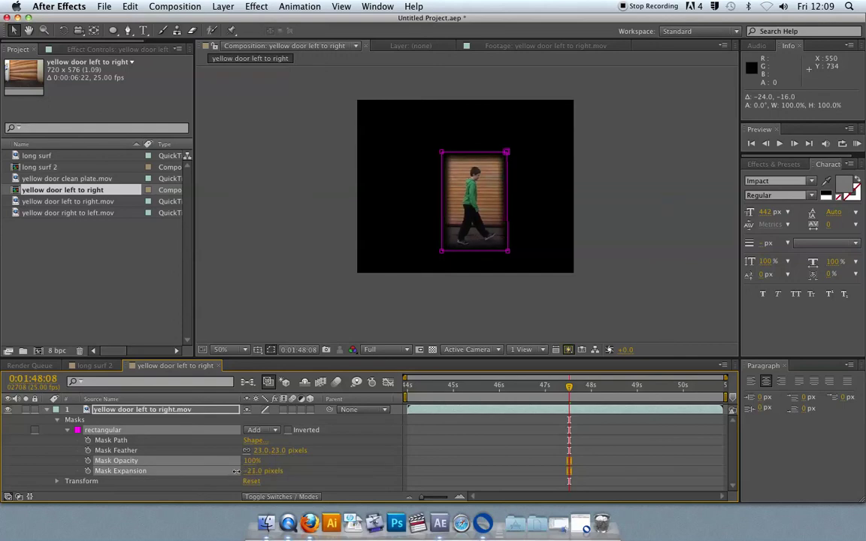
{"action": "mouse_move", "coordinate": [236, 471]}
{"action": "left_mouse_down"}
{"action": "mouse_move", "coordinate": [266, 471]}
{"action": "mouse_move", "coordinate": [234, 466]}
{"action": "mouse_move", "coordinate": [245, 464]}
{"action": "left_mouse_up"}
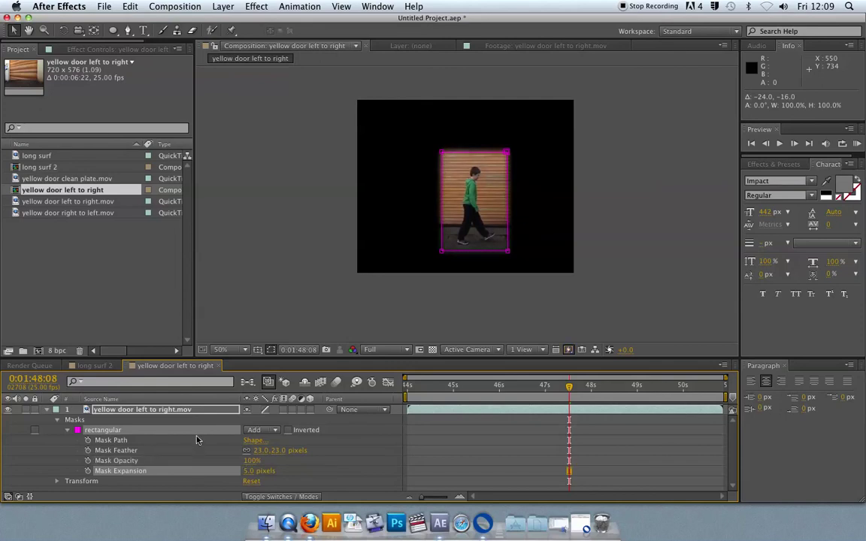